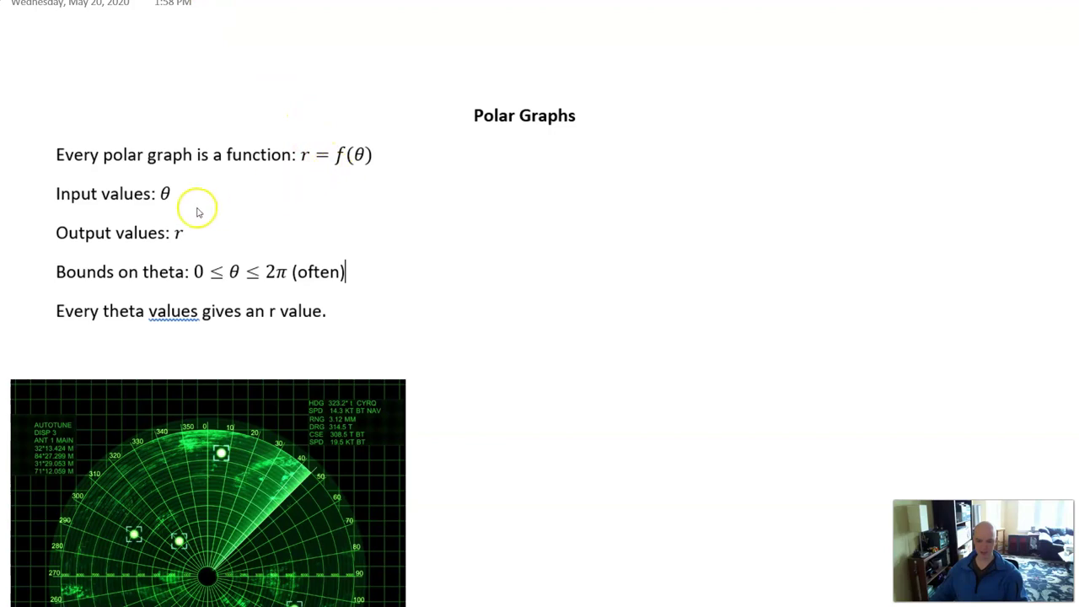
Step: Underline 'Input values: θ', 'Output values: r', the 0 ≤ θ ≤ 2π bounds and 'a function', and write 'Domain'
mouse_move(58, 204)
left_mouse_down()
mouse_move(175, 205)
mouse_move(78, 207)
left_mouse_up()
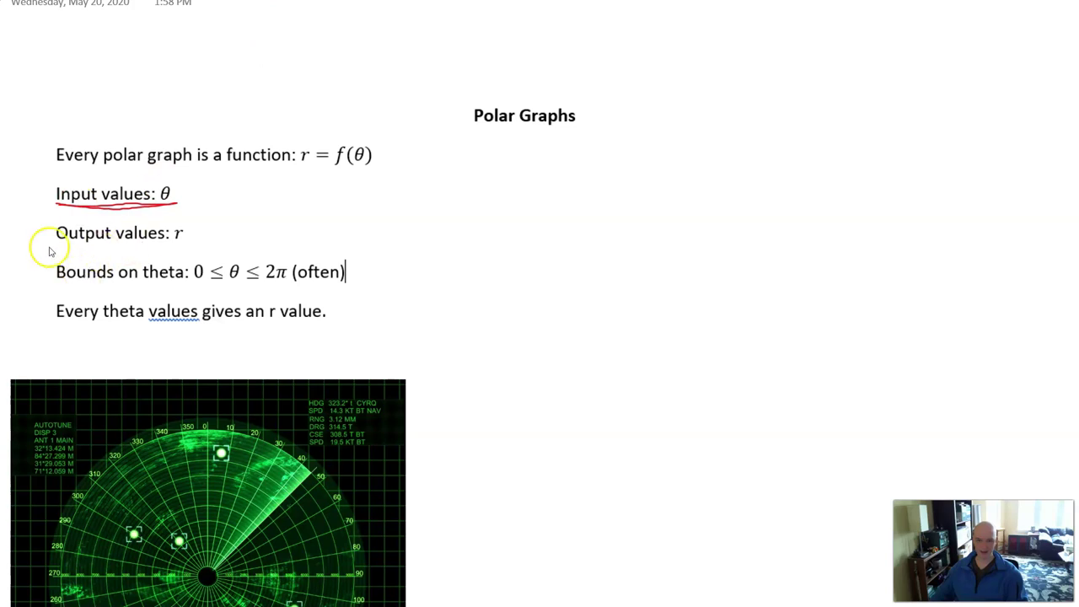
left_click_drag(54, 248, 181, 249)
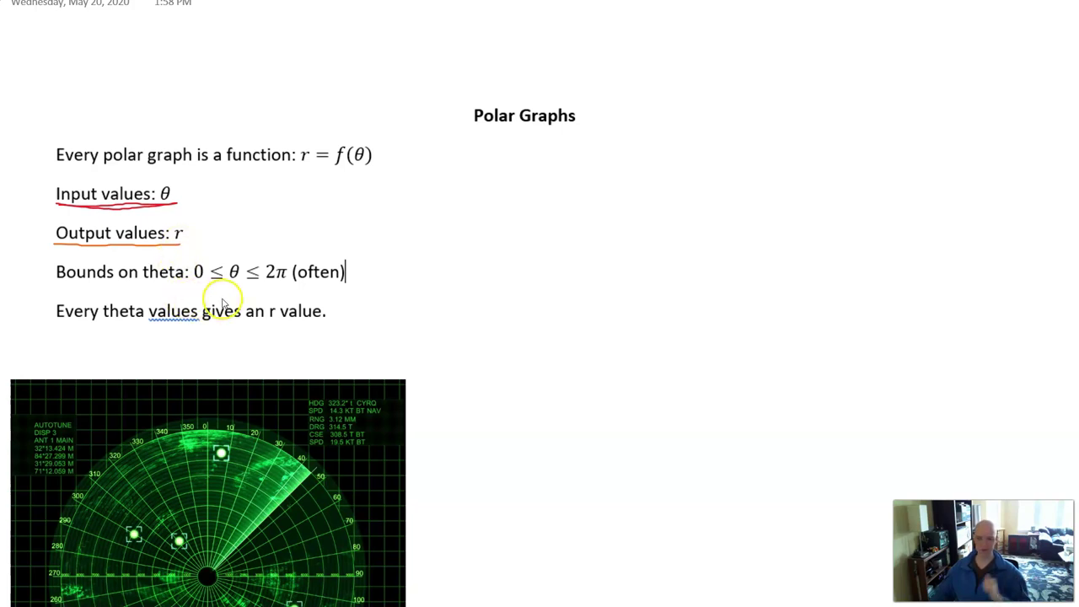
left_click_drag(189, 285, 284, 290)
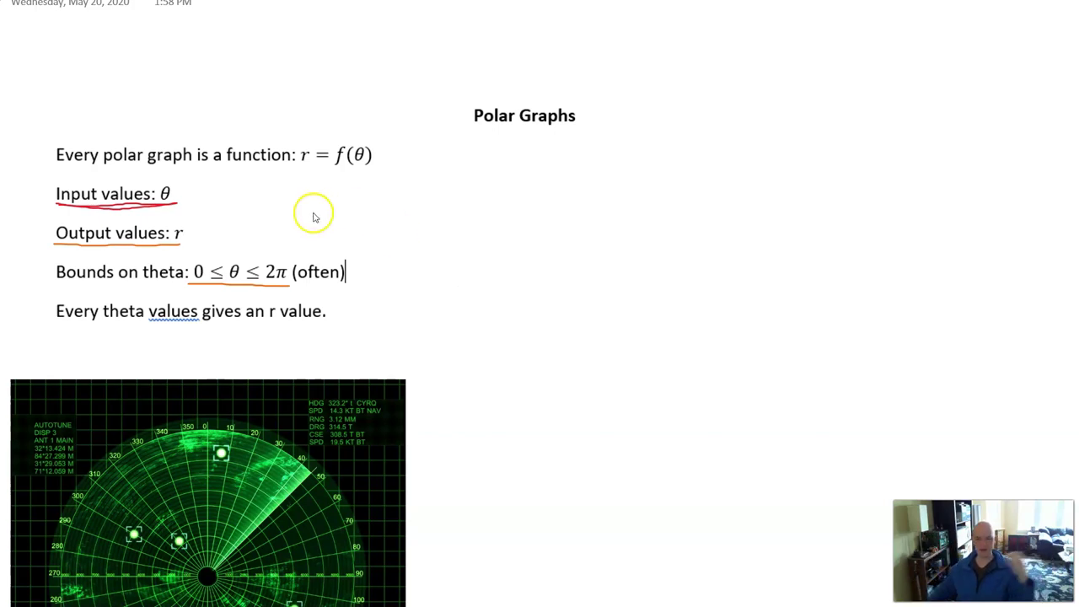
mouse_move(363, 268)
left_mouse_down()
mouse_move(380, 275)
mouse_move(388, 286)
mouse_move(394, 273)
mouse_move(447, 278)
left_mouse_up()
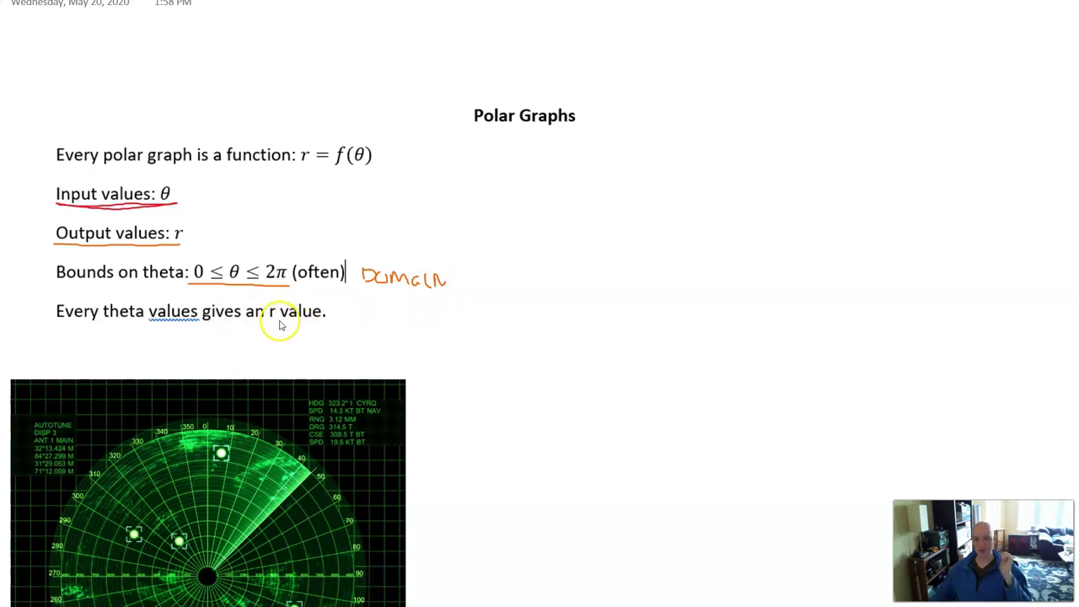
left_click_drag(211, 167, 303, 164)
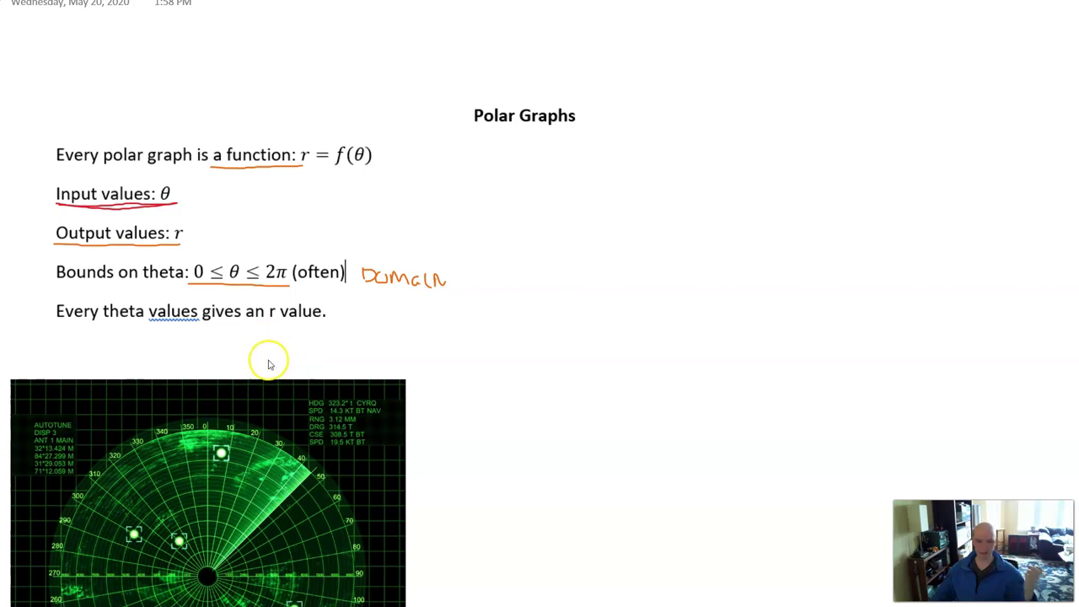
scroll(273, 344, "down", 3)
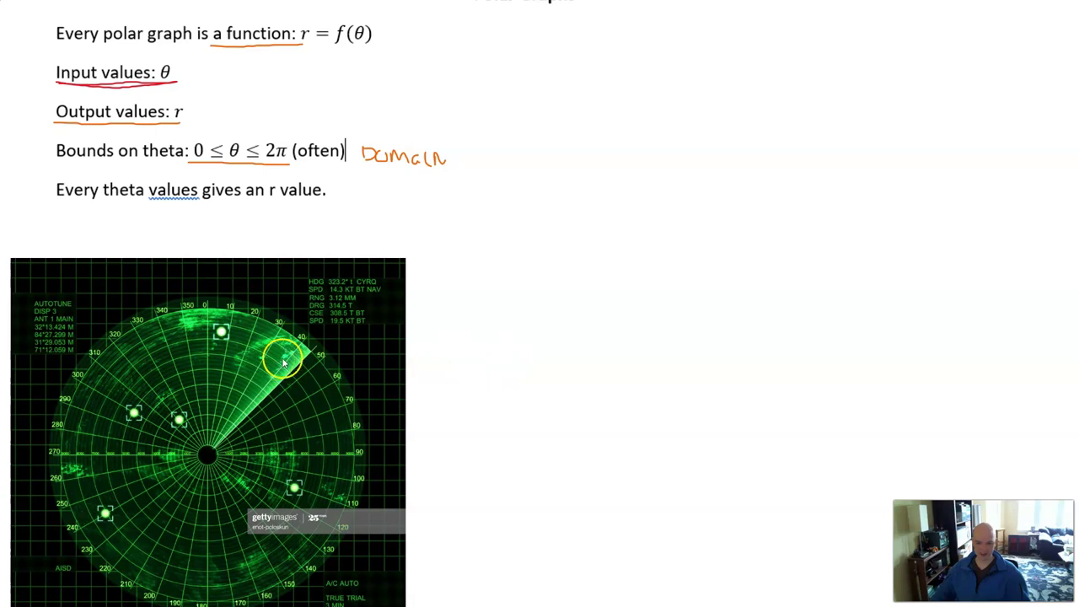
Step: Sketch test lines and a spiral on the radar image, undoing each with Ctrl+Z
left_click_drag(160, 366, 262, 357)
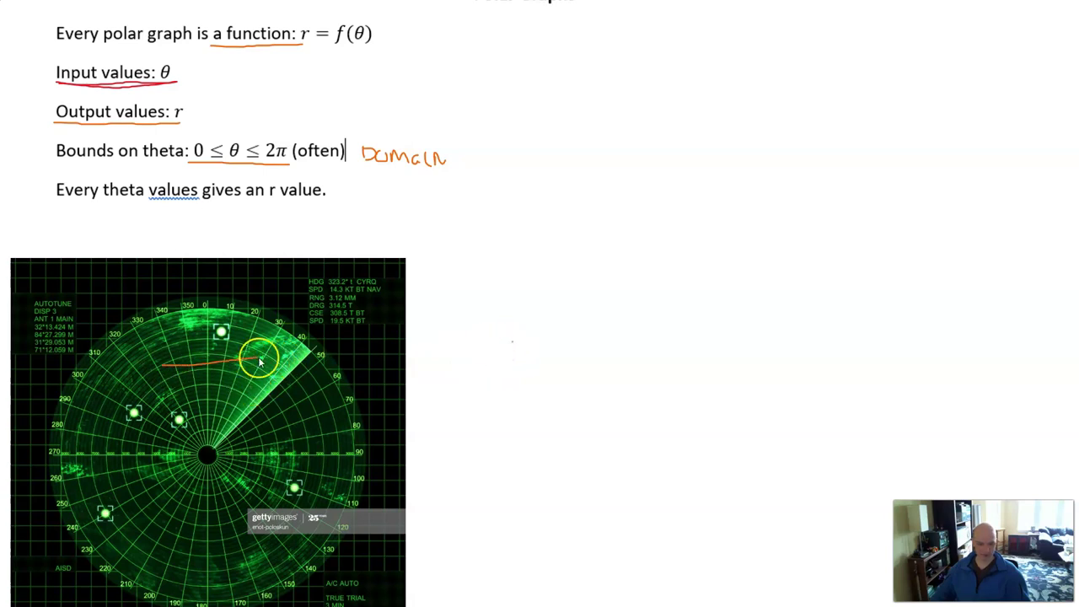
key("ctrl+z")
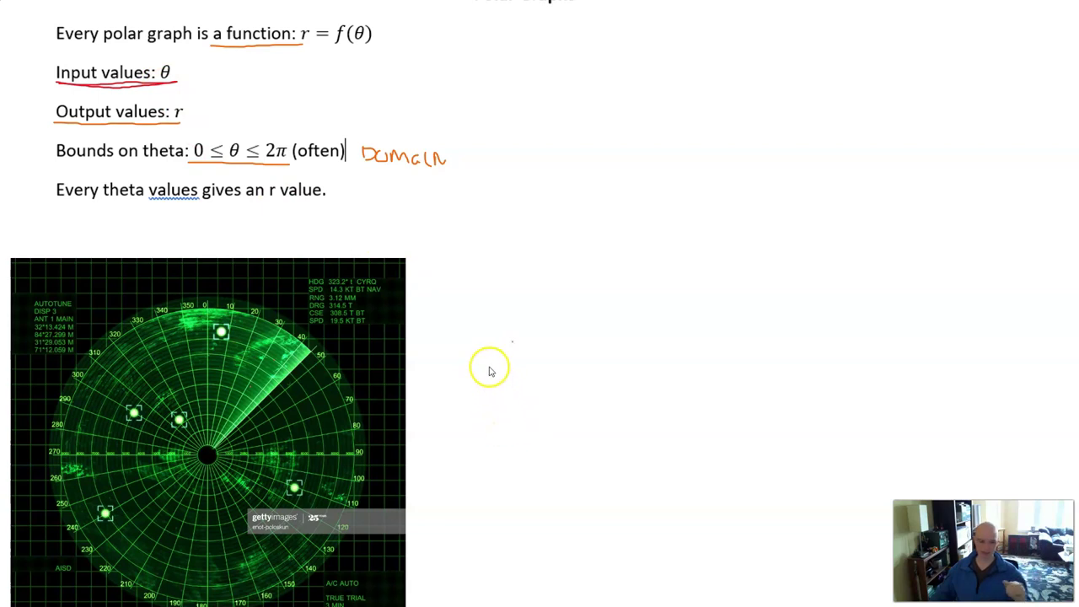
scroll(490, 372, "down", 3)
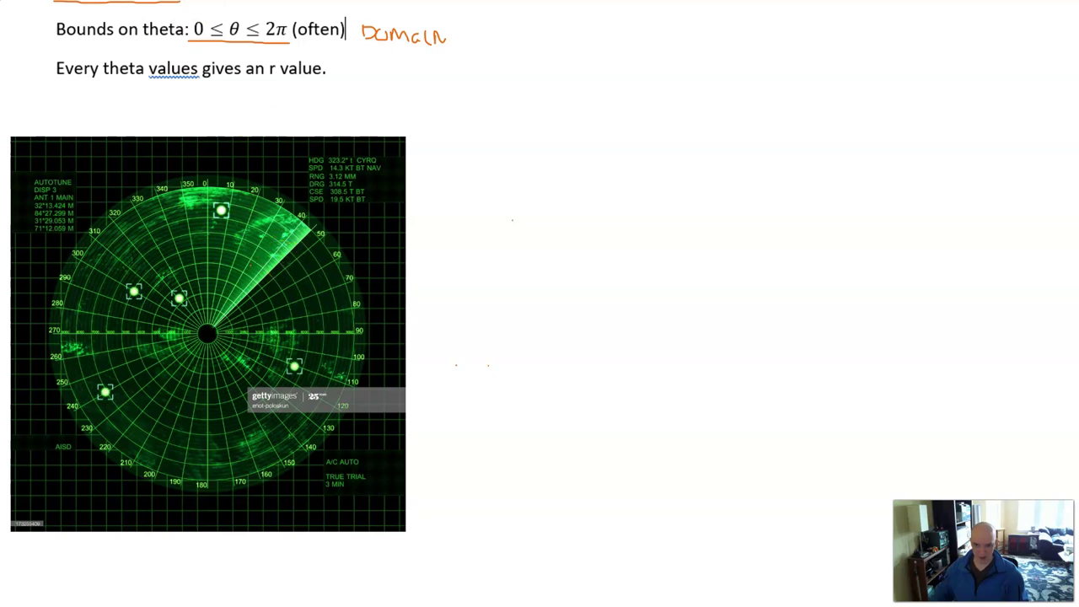
mouse_move(258, 279)
left_mouse_down()
mouse_move(136, 352)
mouse_move(278, 305)
mouse_move(119, 273)
mouse_move(237, 423)
mouse_move(307, 227)
mouse_move(45, 381)
mouse_move(363, 303)
mouse_move(296, 252)
left_mouse_up()
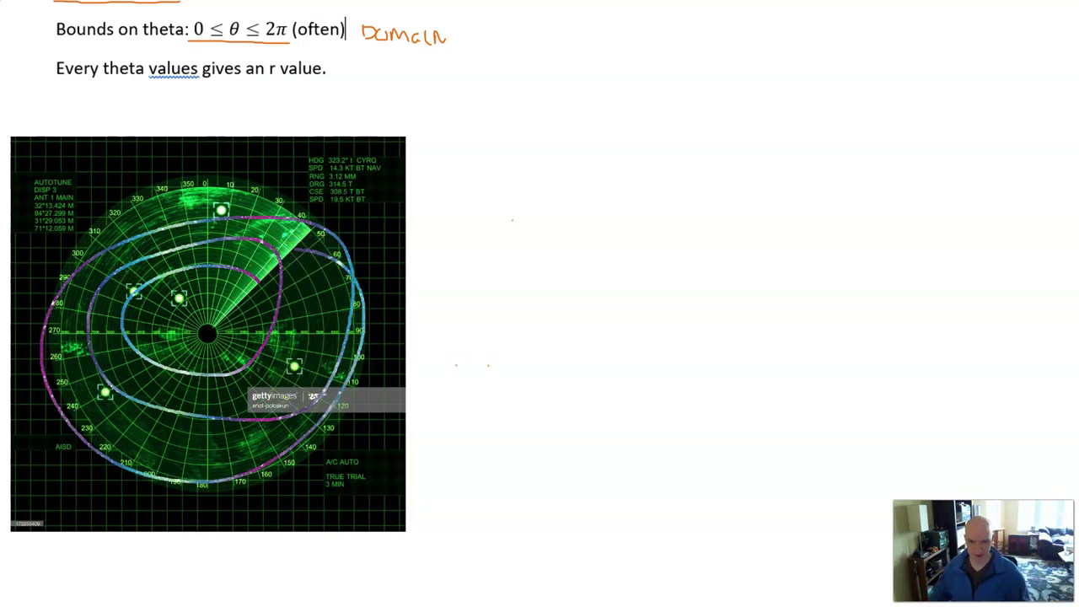
key("ctrl+z")
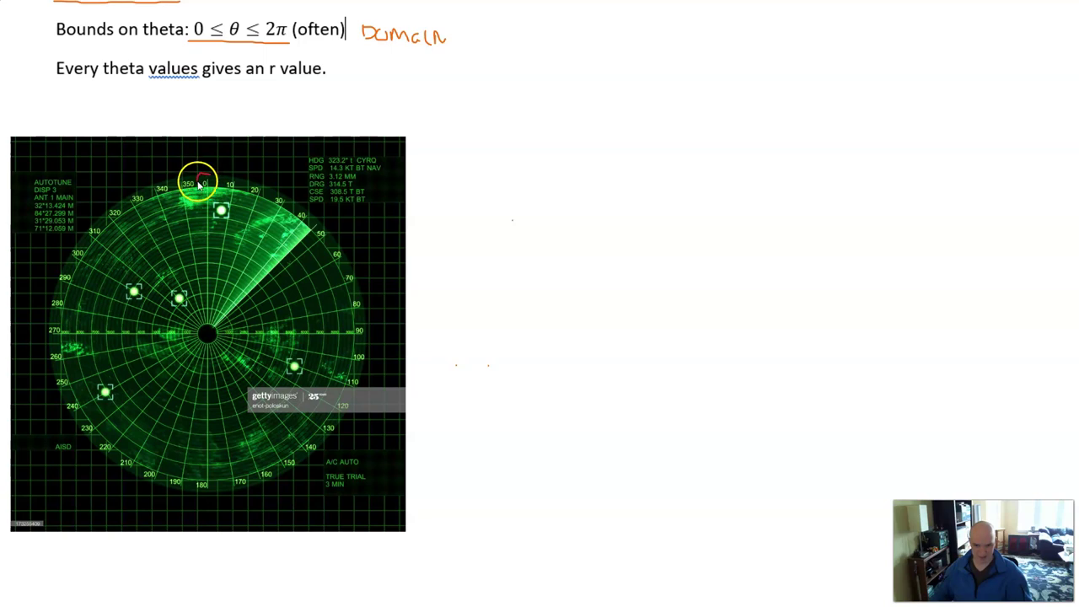
Step: Erase the oval around the 0° label and draw a horizontal ray from the radar centre
left_click_drag(206, 172, 204, 179)
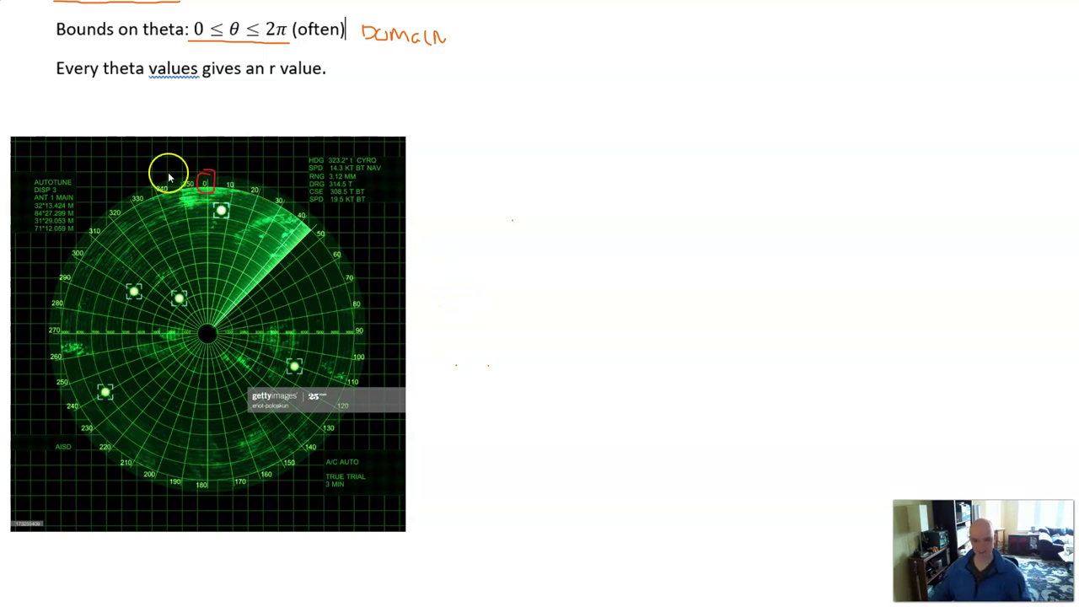
left_click(206, 180)
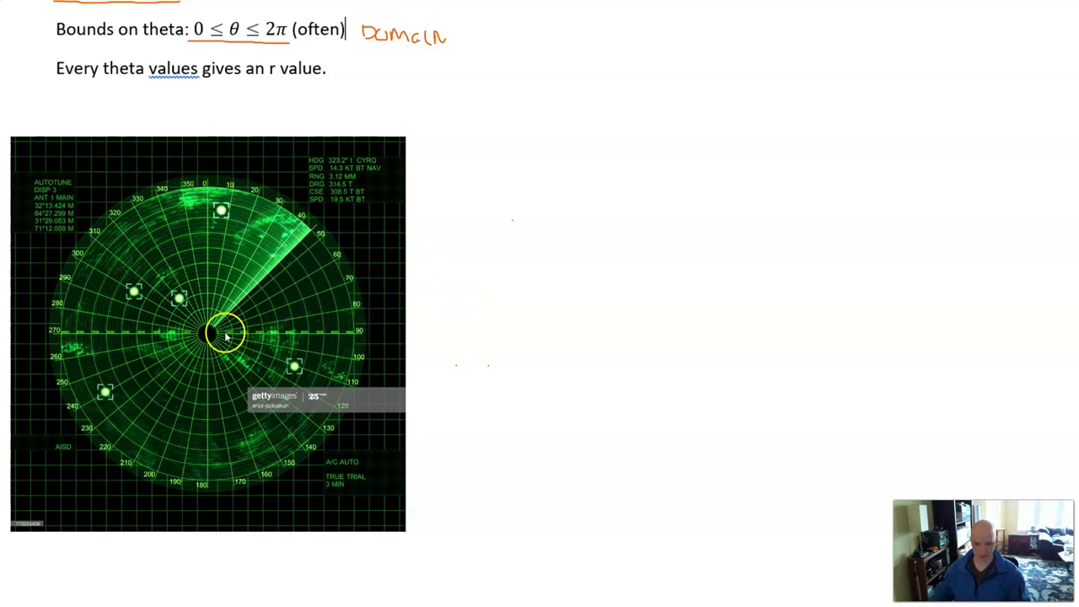
left_click_drag(210, 332, 381, 337)
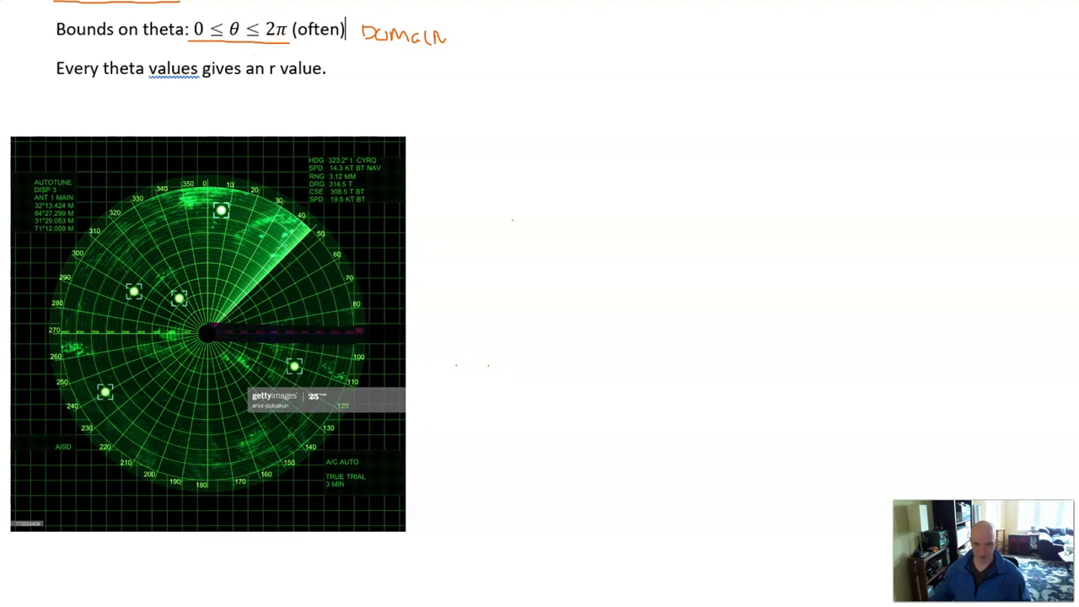
Step: Switch the pen to red and draw a thick ray toward 90° plus a centre dot
left_click(173, 2)
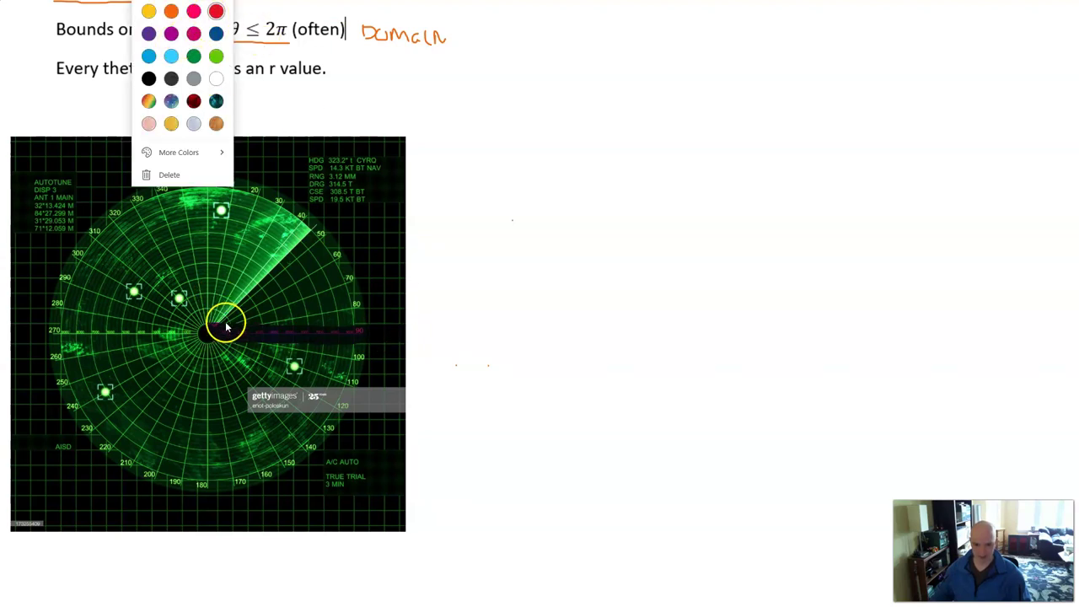
left_click_drag(210, 332, 395, 335)
mouse_move(203, 334)
left_mouse_down()
mouse_move(264, 326)
mouse_move(263, 337)
mouse_move(260, 308)
left_mouse_up()
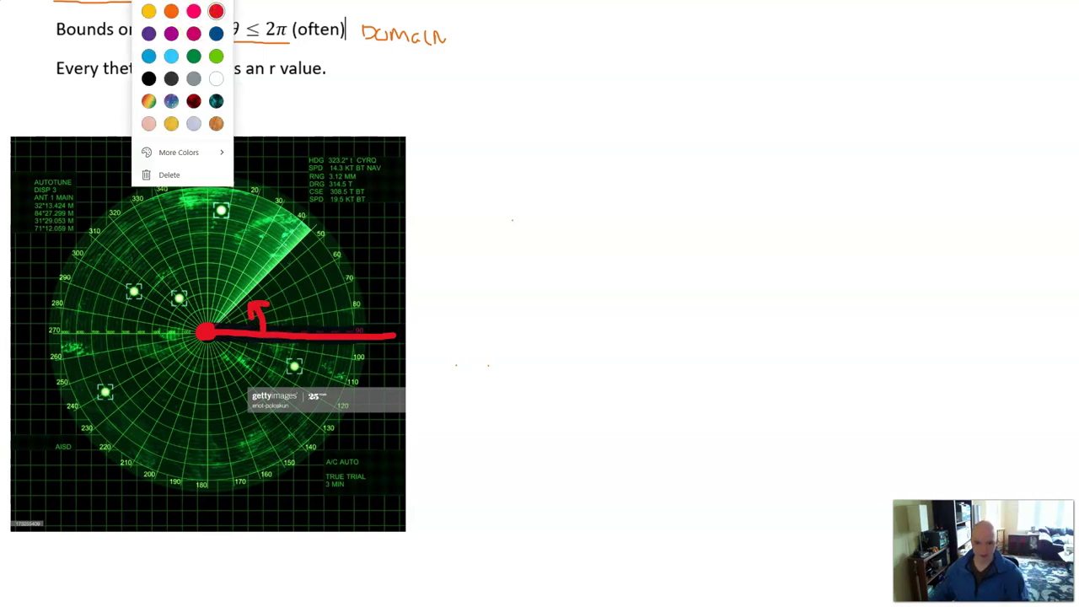
left_click(499, 319)
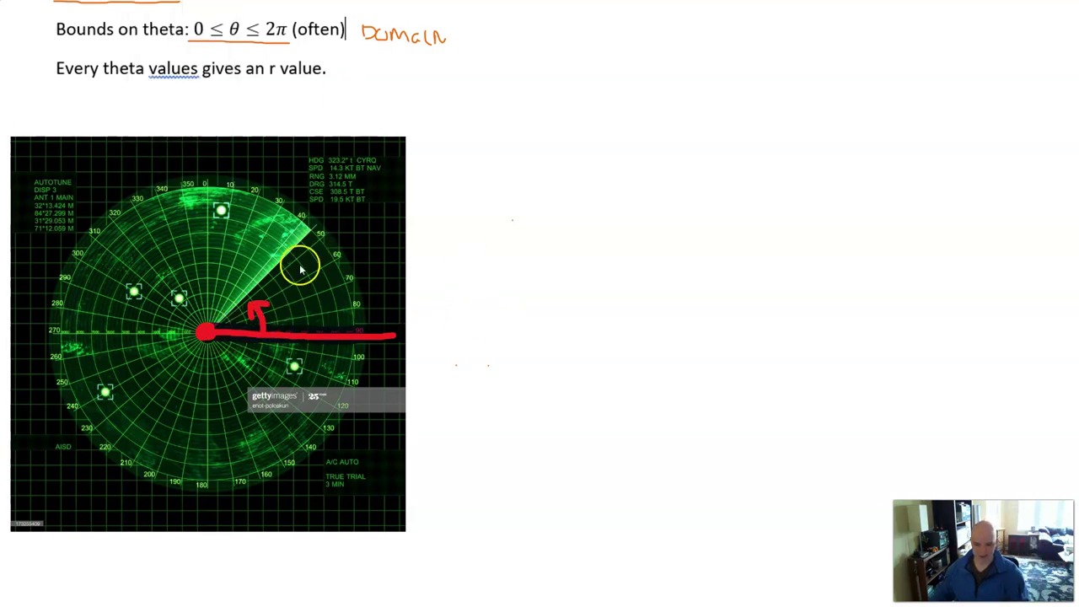
Step: Draw red rays toward 70°, 45°, 20–30° and 340°, marking x's on them
mouse_move(205, 338)
left_mouse_down()
mouse_move(352, 278)
mouse_move(305, 297)
left_mouse_up()
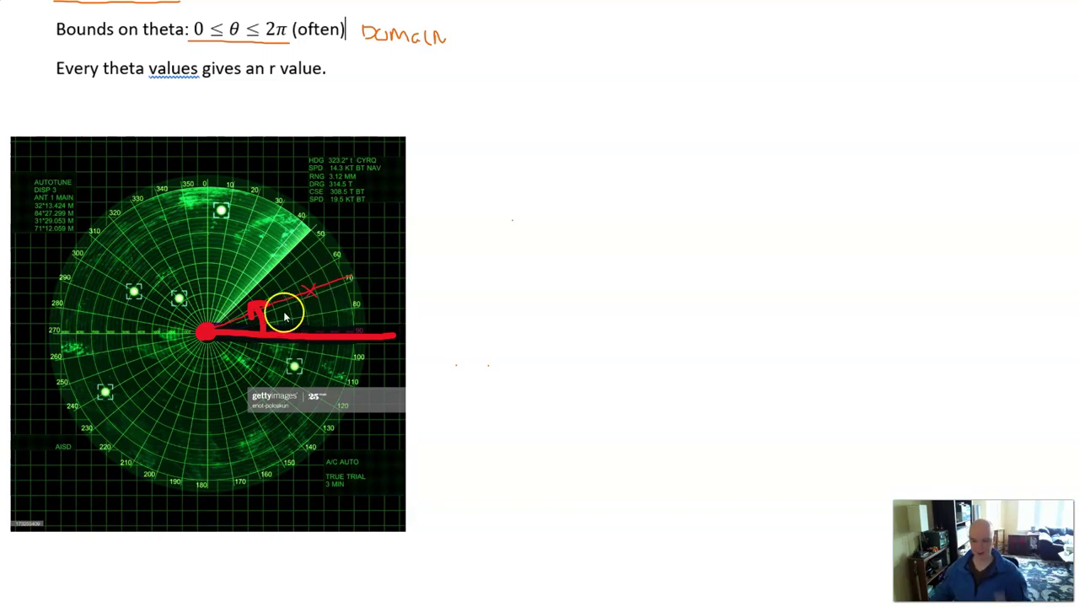
mouse_move(216, 332)
left_mouse_down()
mouse_move(307, 247)
mouse_move(297, 247)
left_mouse_up()
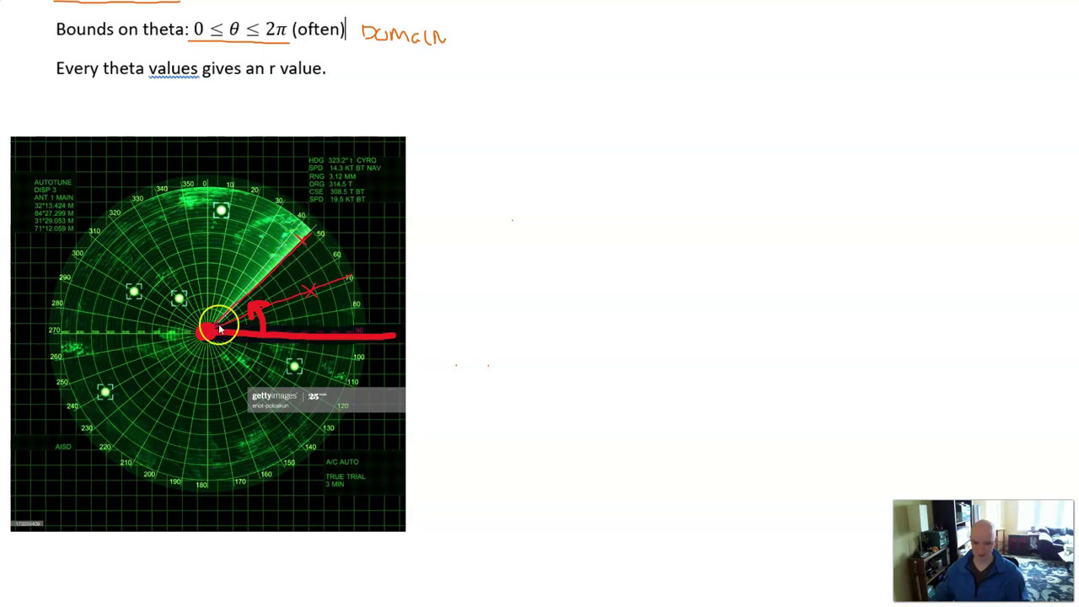
left_click_drag(211, 334, 270, 205)
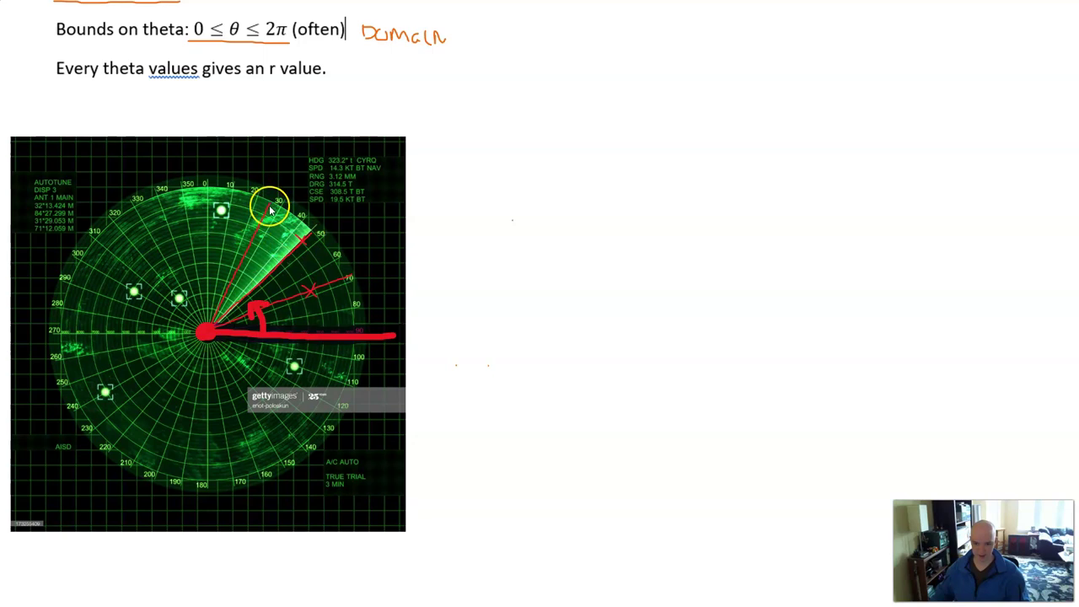
mouse_move(240, 246)
left_mouse_down()
mouse_move(250, 257)
mouse_move(240, 256)
left_mouse_up()
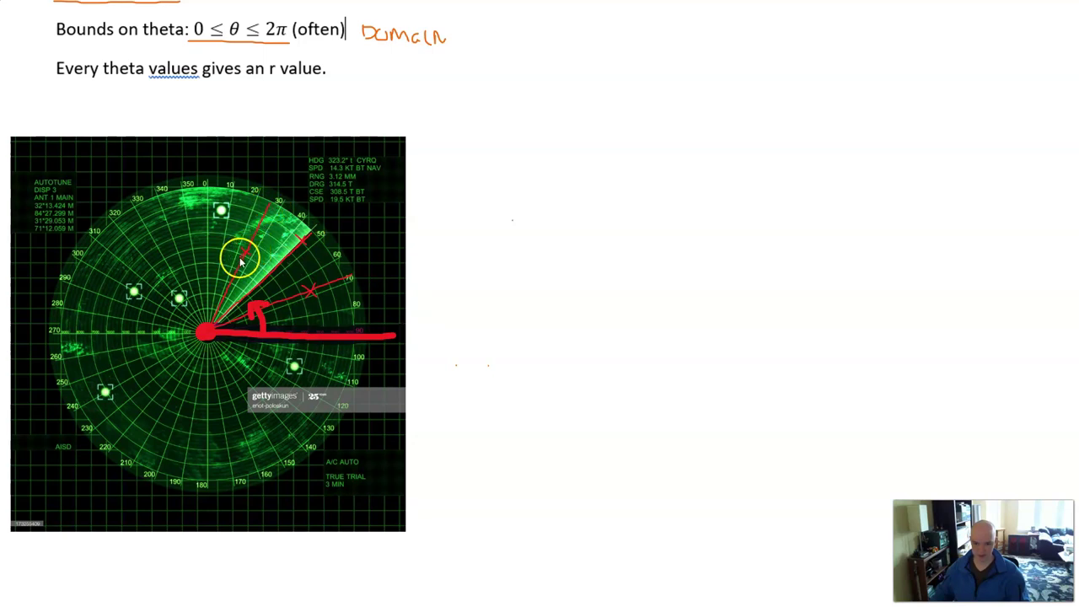
left_click_drag(205, 334, 155, 186)
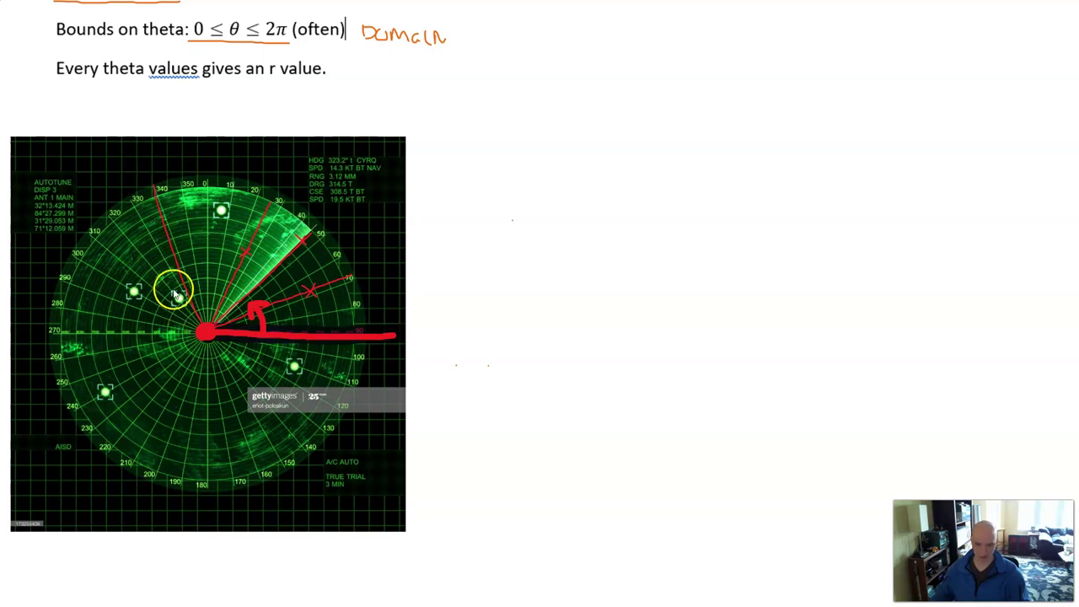
mouse_move(158, 221)
left_mouse_down()
mouse_move(169, 234)
mouse_move(157, 236)
left_mouse_up()
Step: Draw red rays toward 290° and 250°, marking an x on the 250° ray
left_click_drag(204, 334, 74, 289)
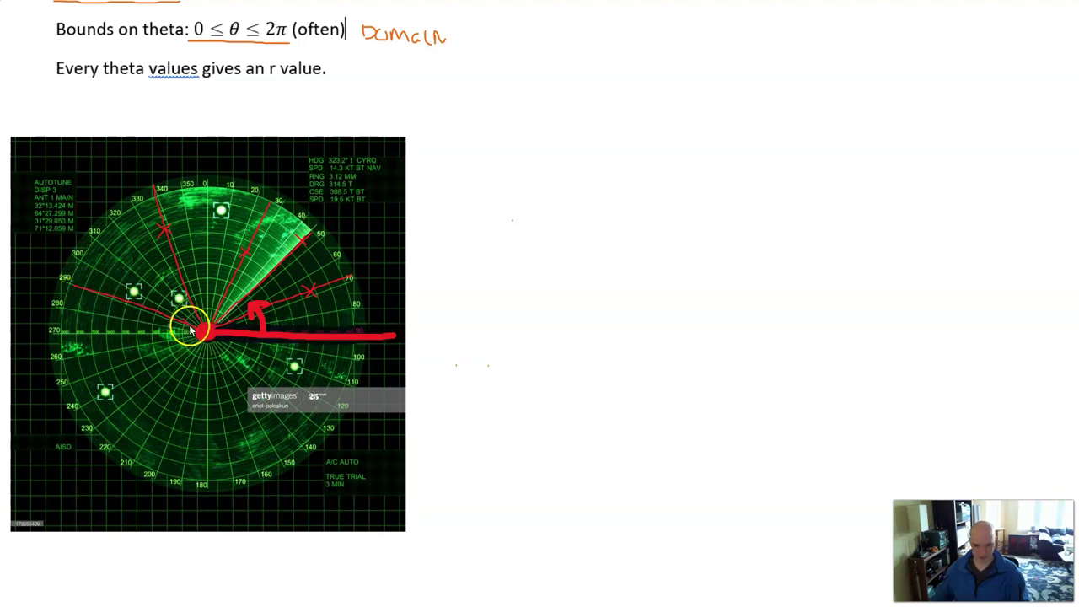
left_click_drag(205, 330, 104, 399)
mouse_move(144, 362)
left_mouse_down()
mouse_move(157, 376)
mouse_move(144, 376)
left_mouse_up()
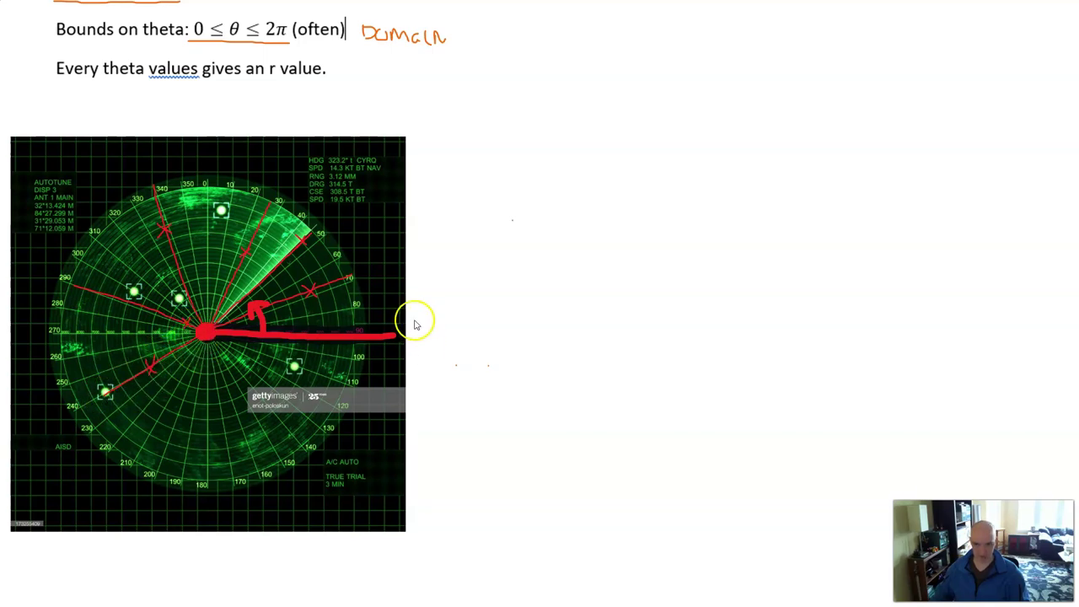
left_click(276, 322)
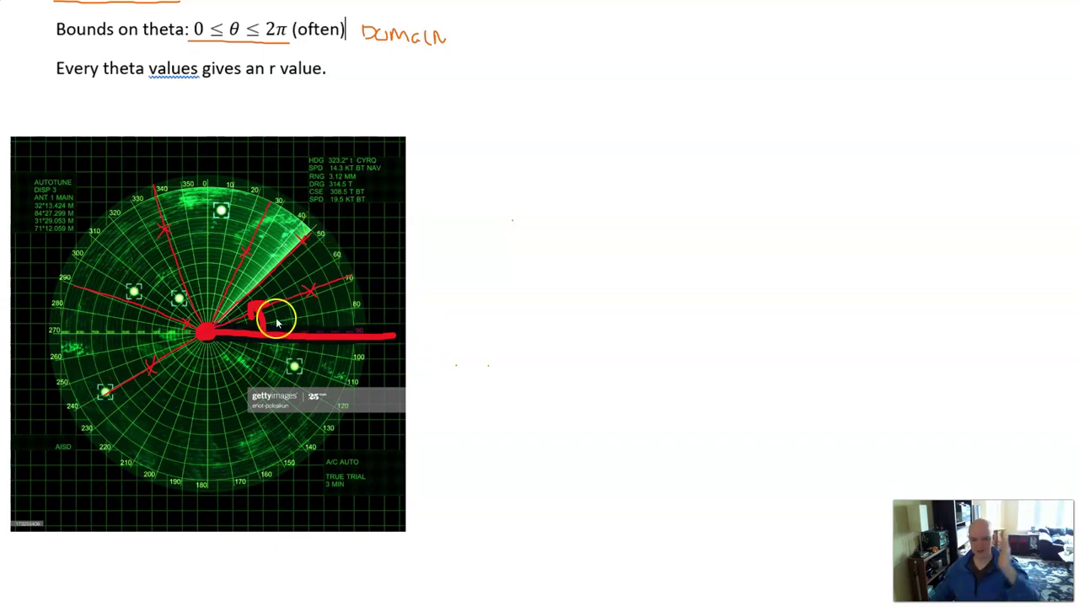
left_click(229, 282)
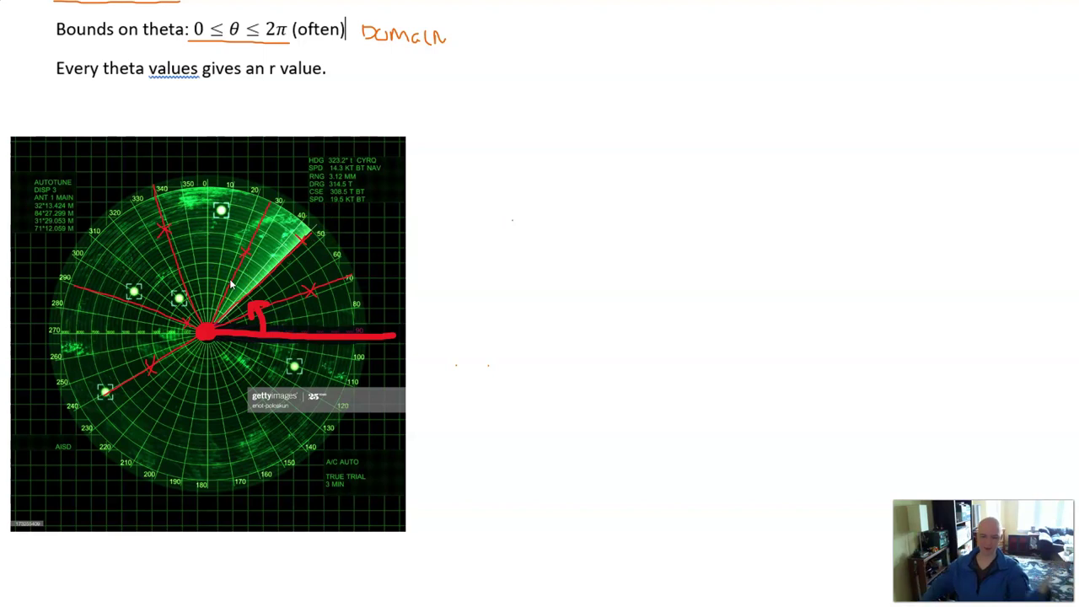
left_click(349, 132)
left_click(329, 222)
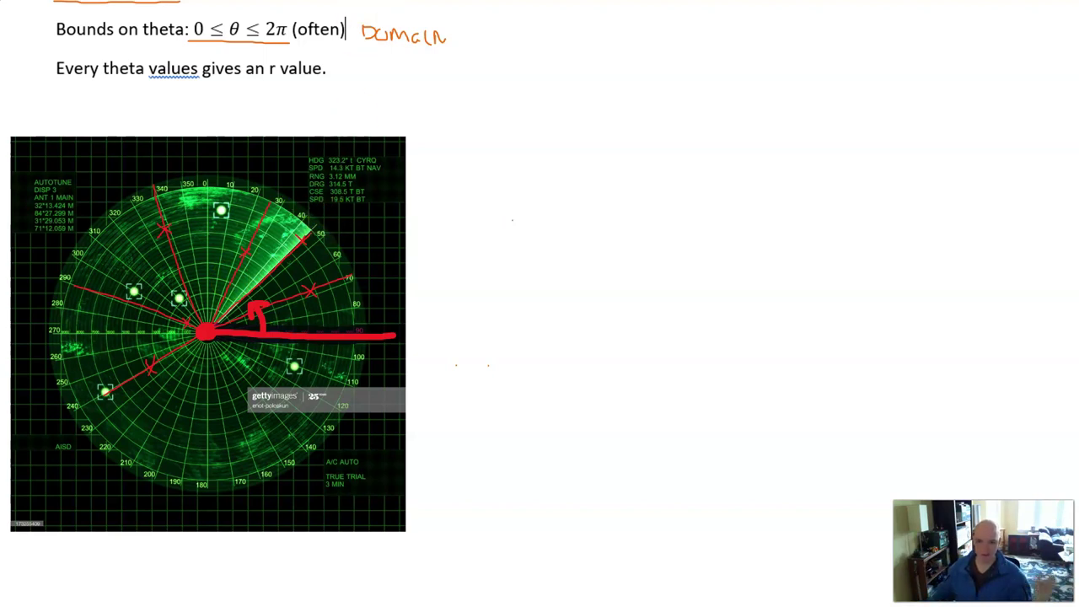
Step: Draw a blue curve looping around the radar centre with a dashed lower arc, then switch to Desmos
right_click(202, 38)
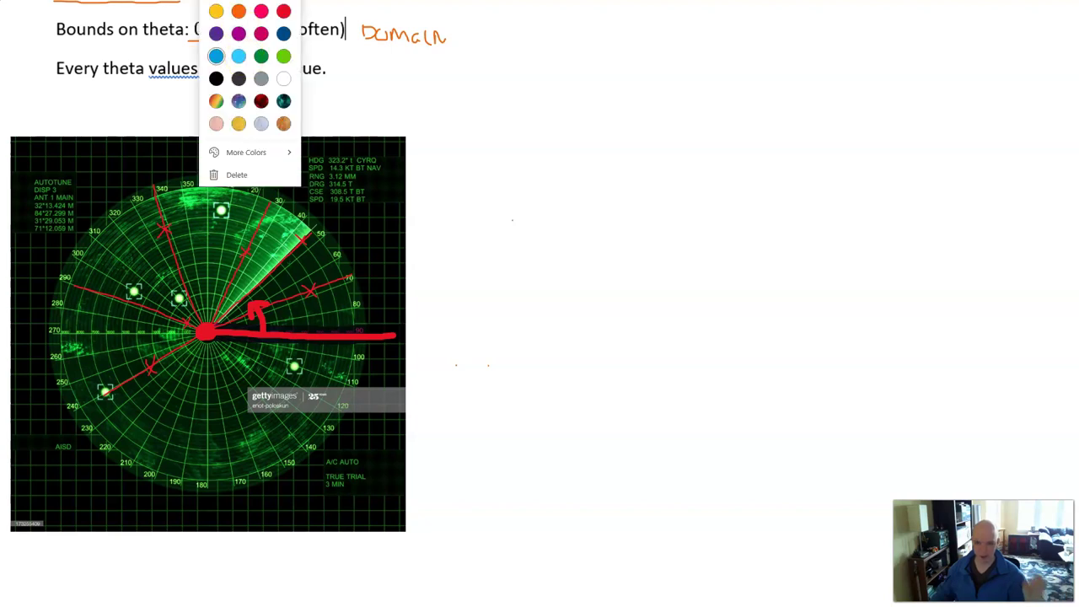
left_click(282, 317)
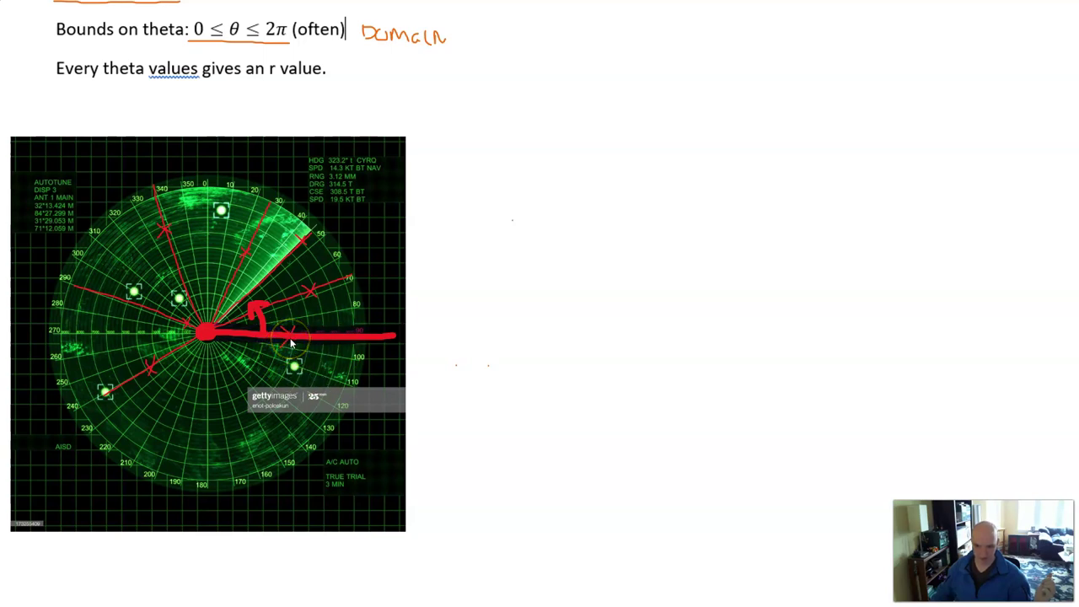
mouse_move(306, 315)
left_mouse_down()
mouse_move(314, 274)
mouse_move(304, 242)
mouse_move(217, 255)
mouse_move(164, 228)
mouse_move(140, 245)
mouse_move(137, 268)
mouse_move(191, 334)
mouse_move(153, 379)
left_mouse_up()
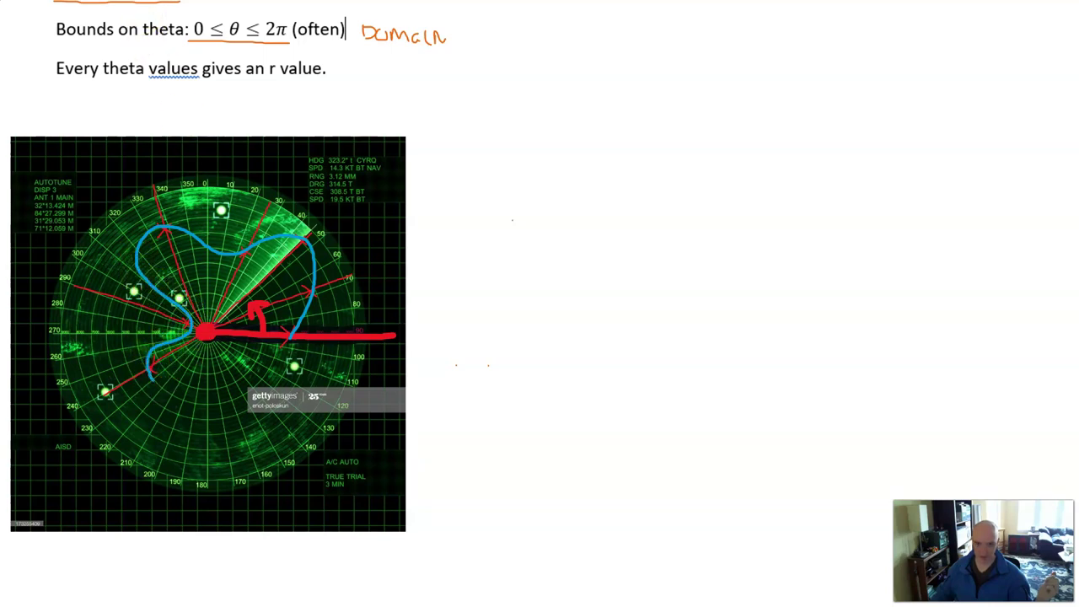
mouse_move(154, 387)
left_mouse_down()
mouse_move(195, 406)
mouse_move(232, 403)
mouse_move(295, 344)
left_mouse_up()
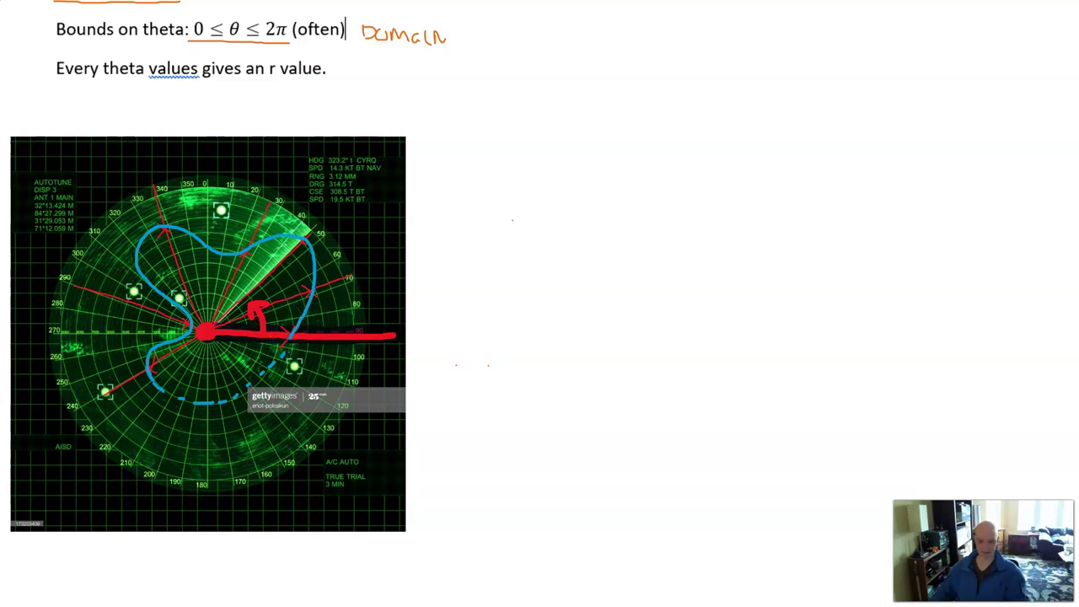
key("alt+Tab")
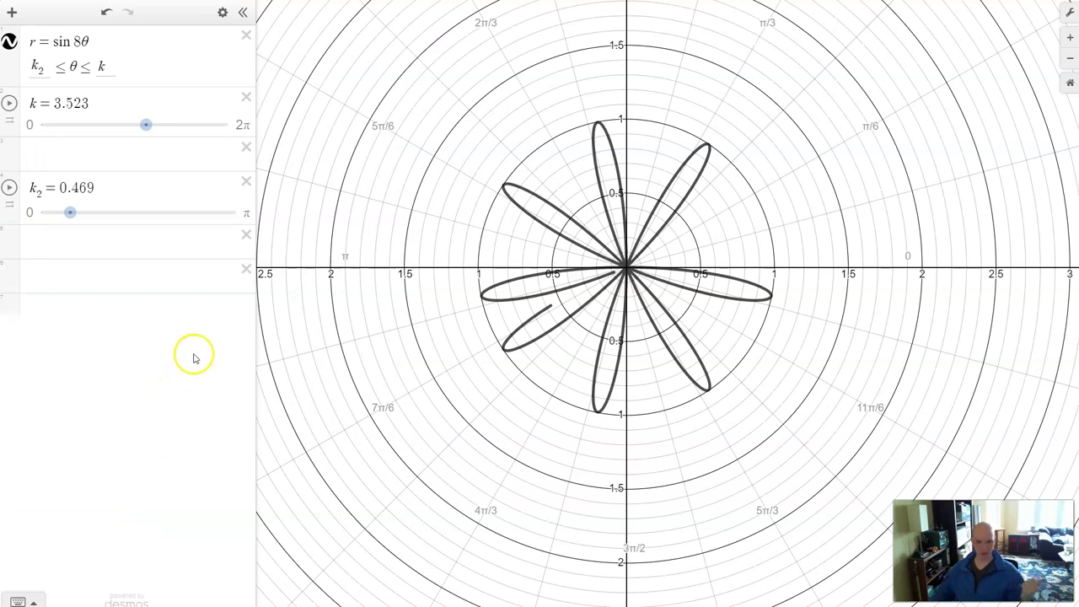
Step: Drag the k₂ and k sliders down toward 0 beside the r = sin 8θ equation
left_click_drag(70, 212, 12, 212)
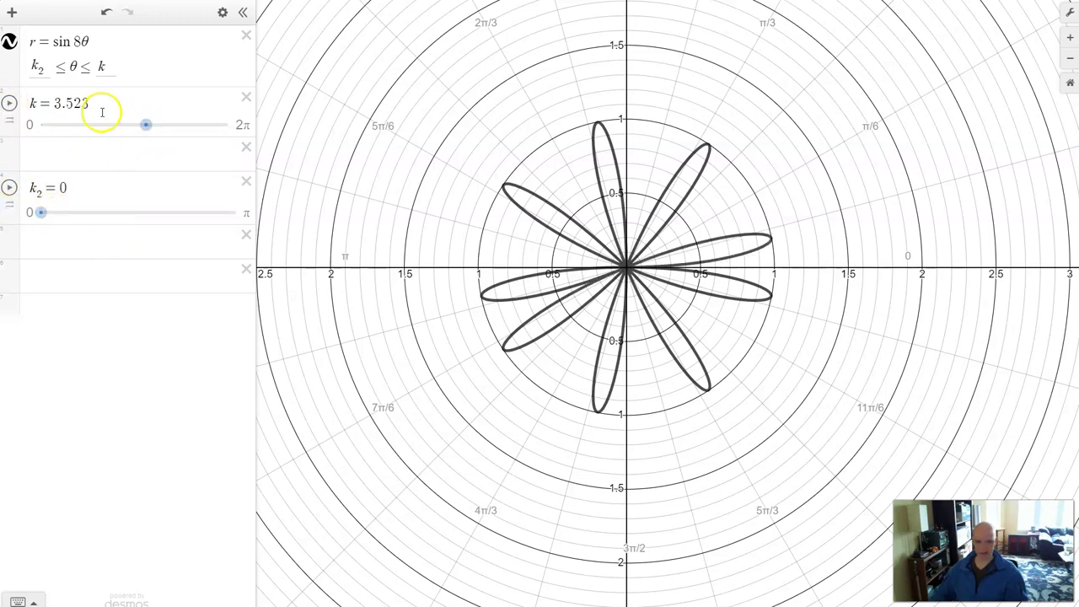
left_click_drag(144, 125, 36, 132)
left_click(49, 44)
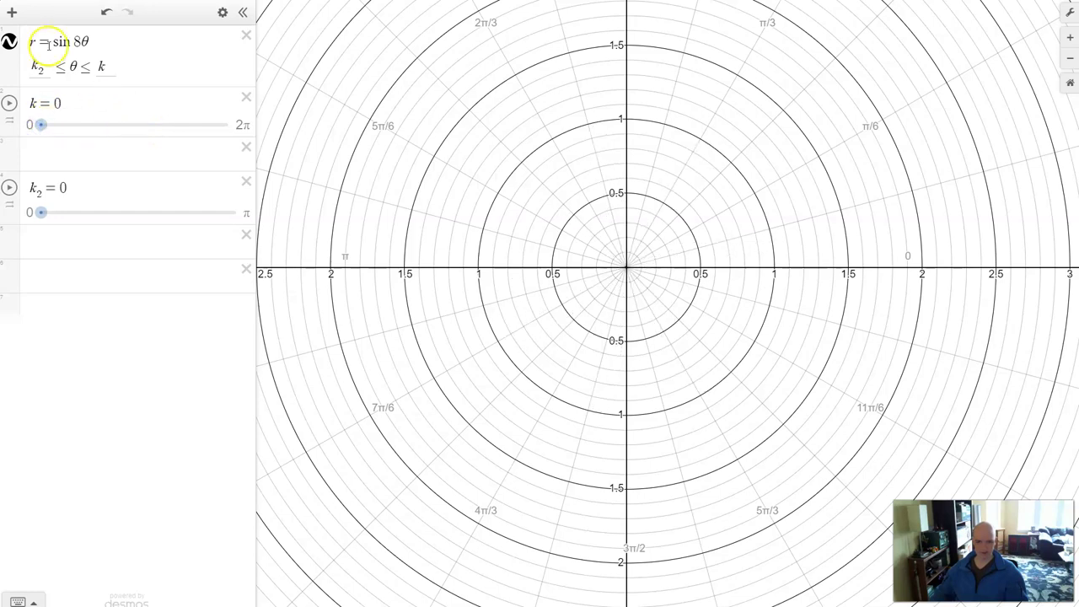
left_click_drag(29, 41, 107, 42)
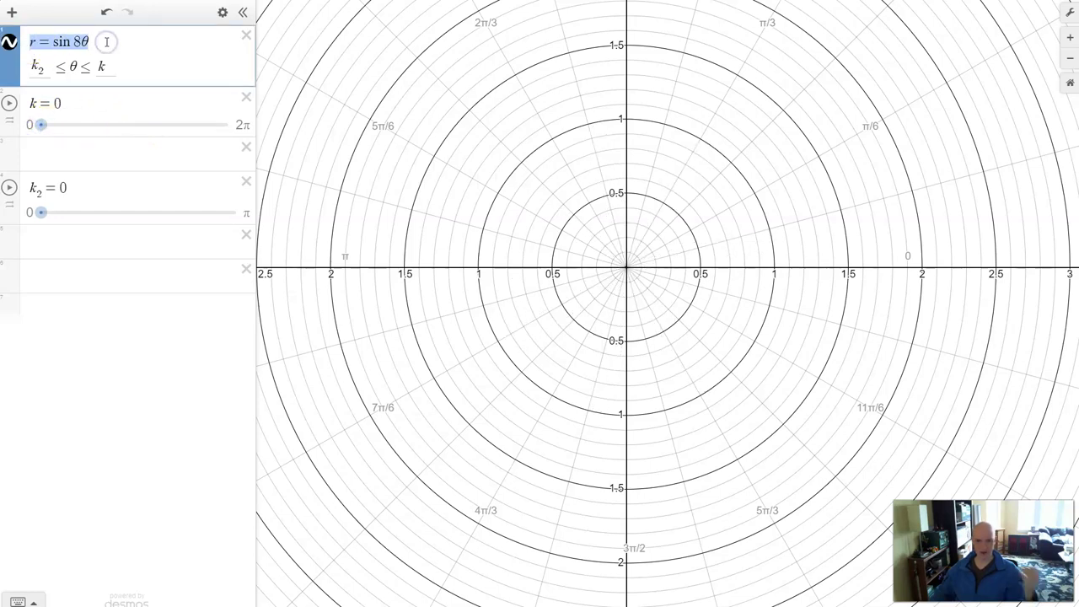
left_click(104, 43)
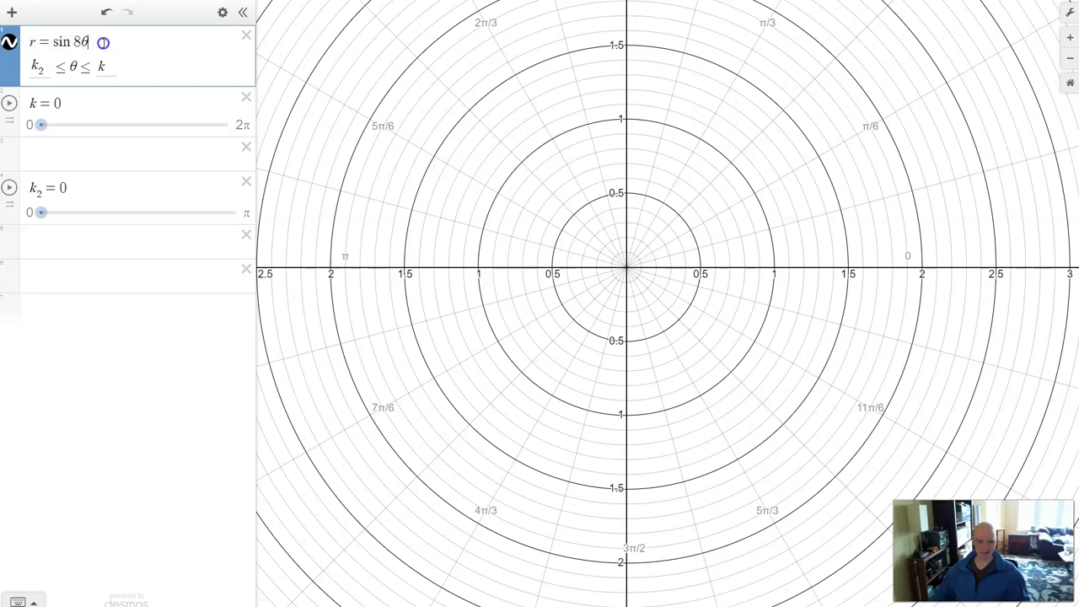
left_click(43, 126)
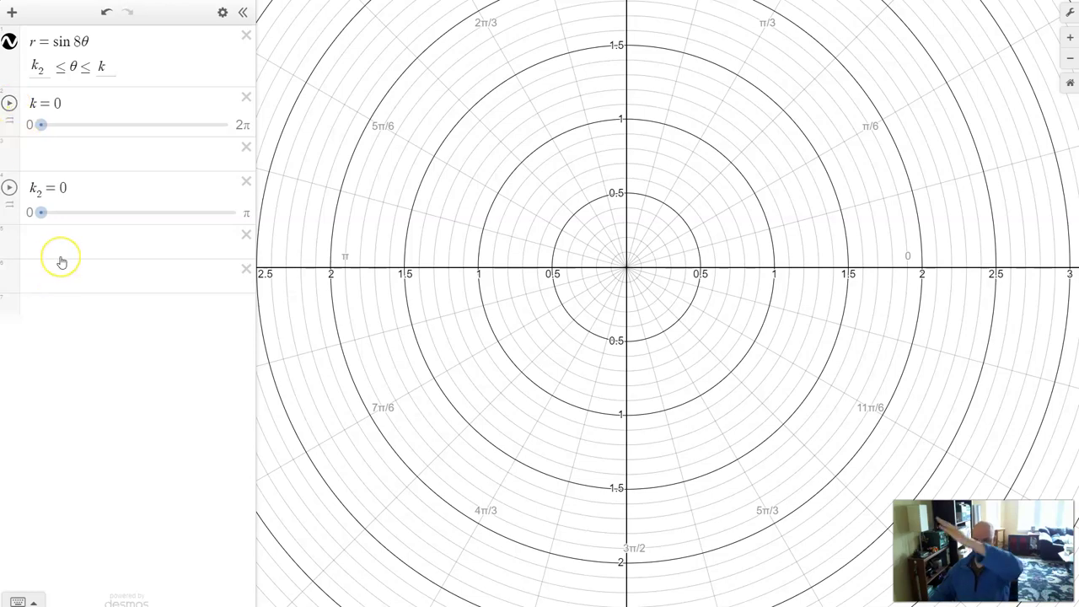
Step: Slowly raise k to about 0.8, tracing the first petal of r = sin 8θ and part of the next
left_click_drag(42, 127, 46, 126)
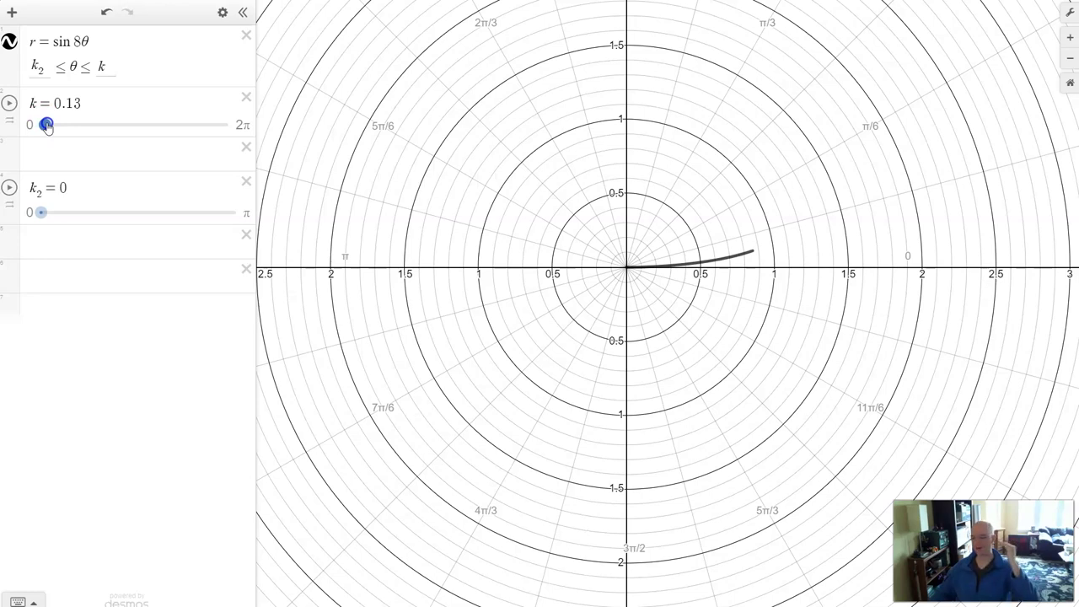
left_click_drag(48, 127, 45, 128)
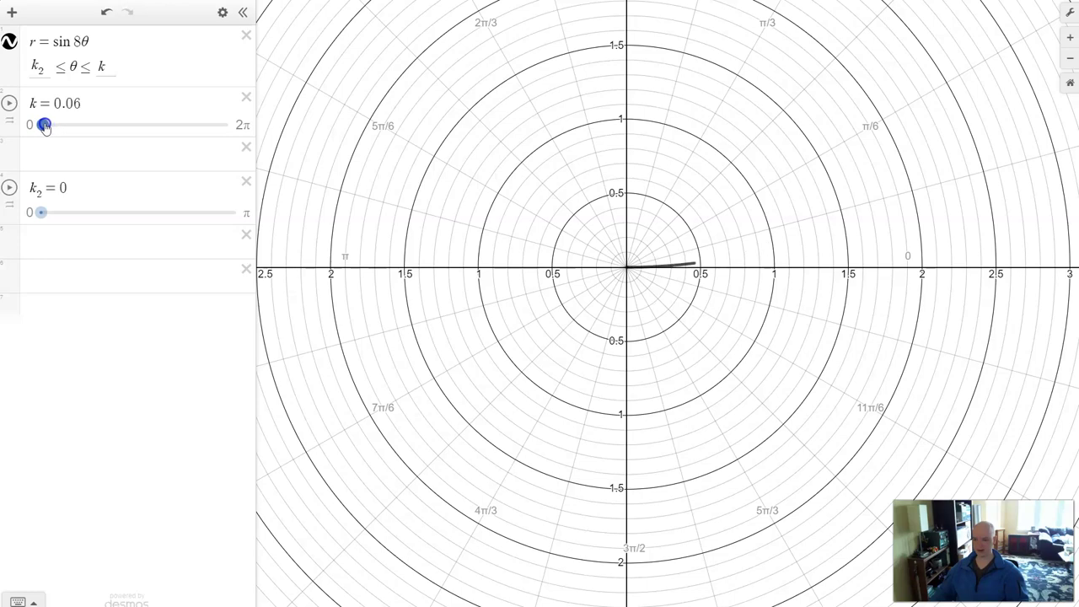
left_click_drag(49, 127, 53, 127)
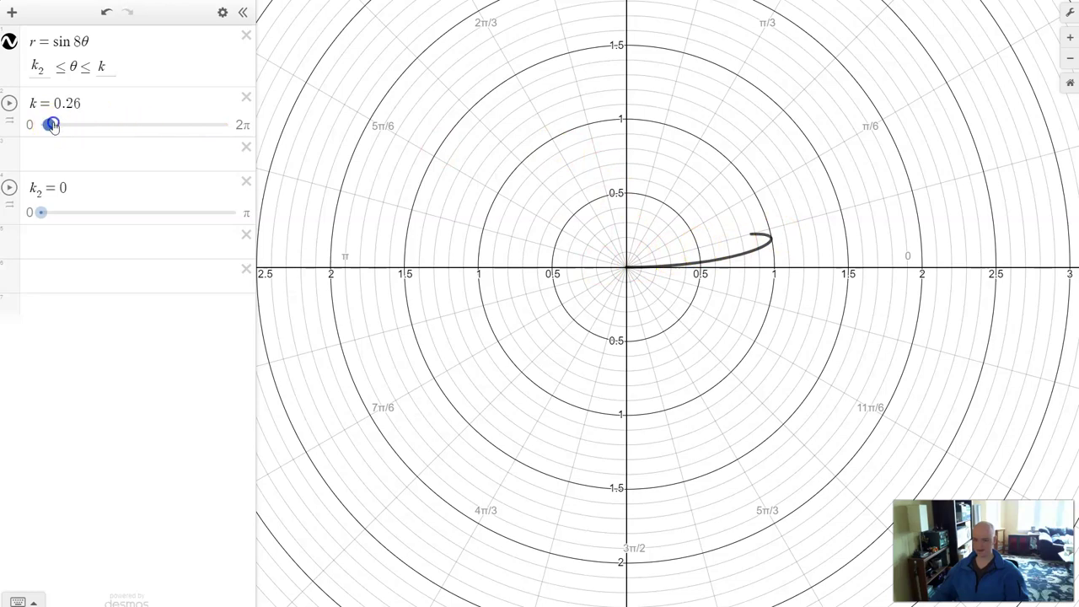
left_click_drag(52, 125, 55, 126)
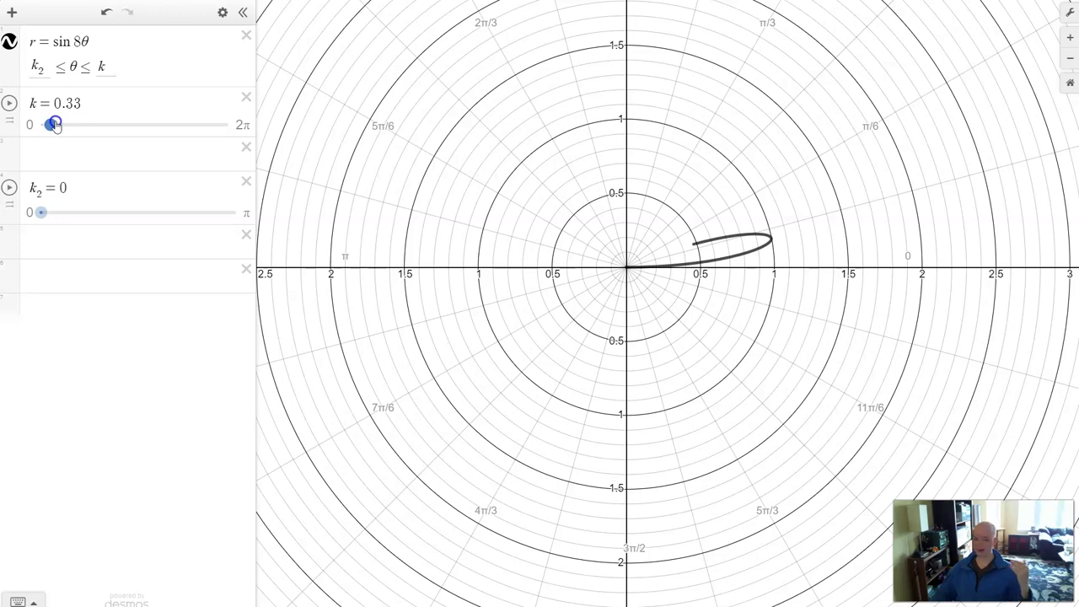
right_click(55, 127)
left_click(54, 126)
left_click_drag(54, 125, 54, 126)
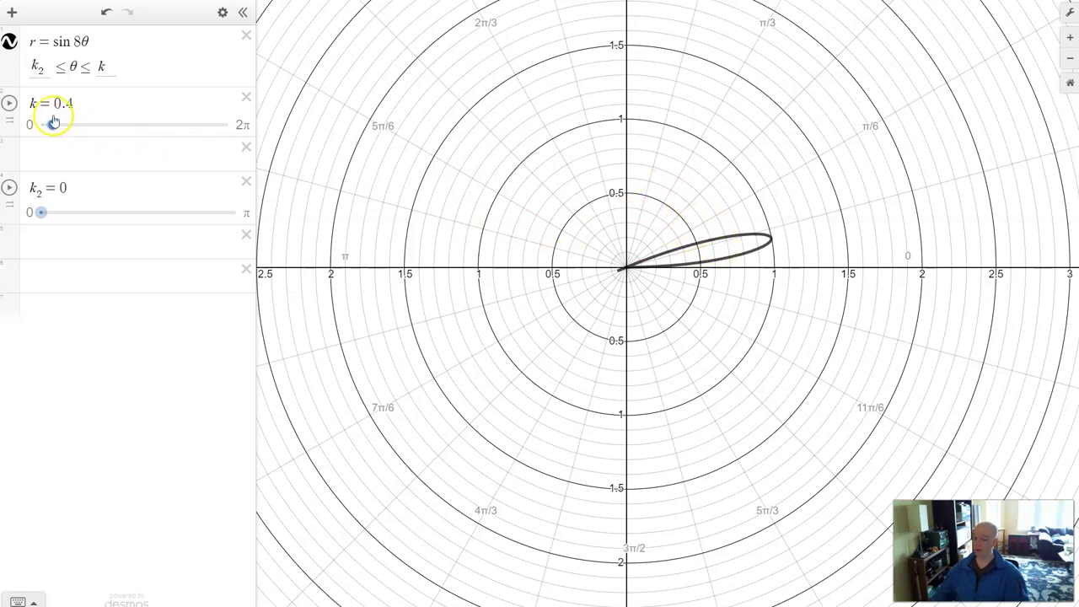
left_click_drag(59, 42, 102, 43)
left_click_drag(53, 125, 62, 125)
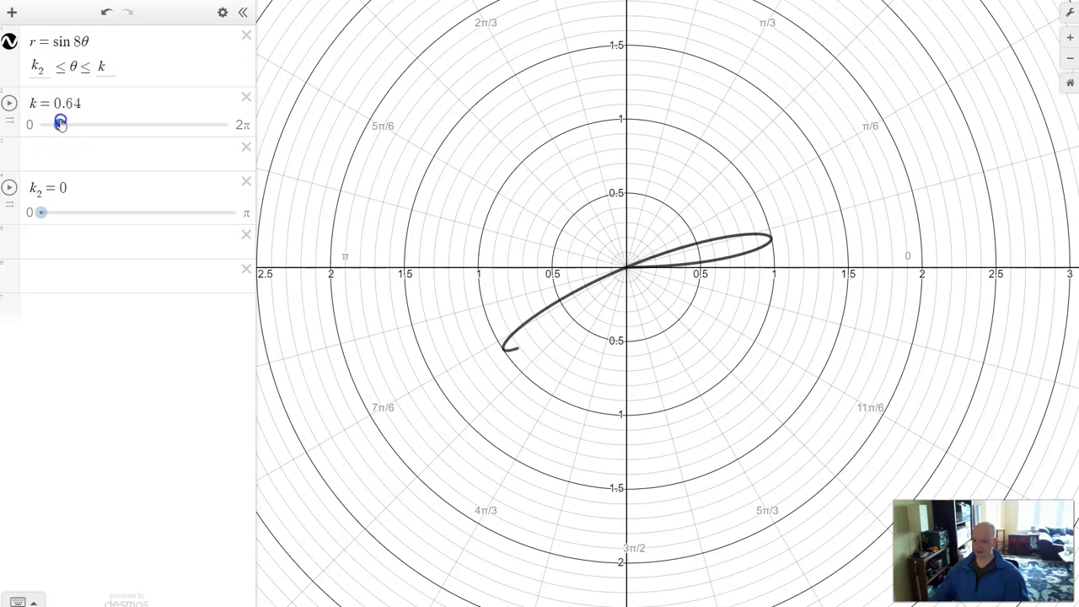
left_click_drag(64, 125, 63, 125)
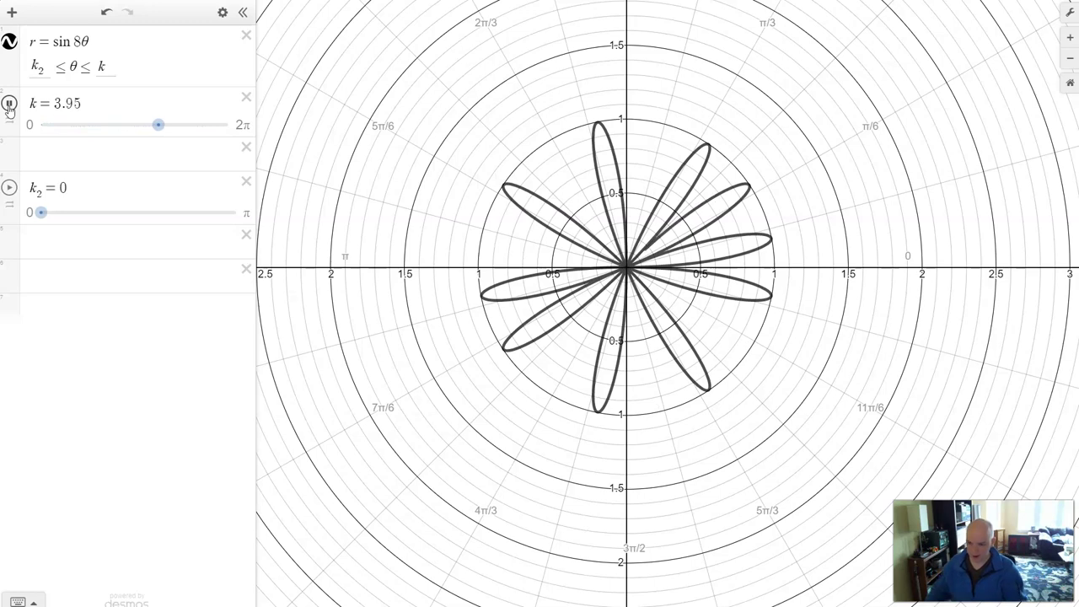
Step: Pause the k slider animation of the rose
left_click(10, 117)
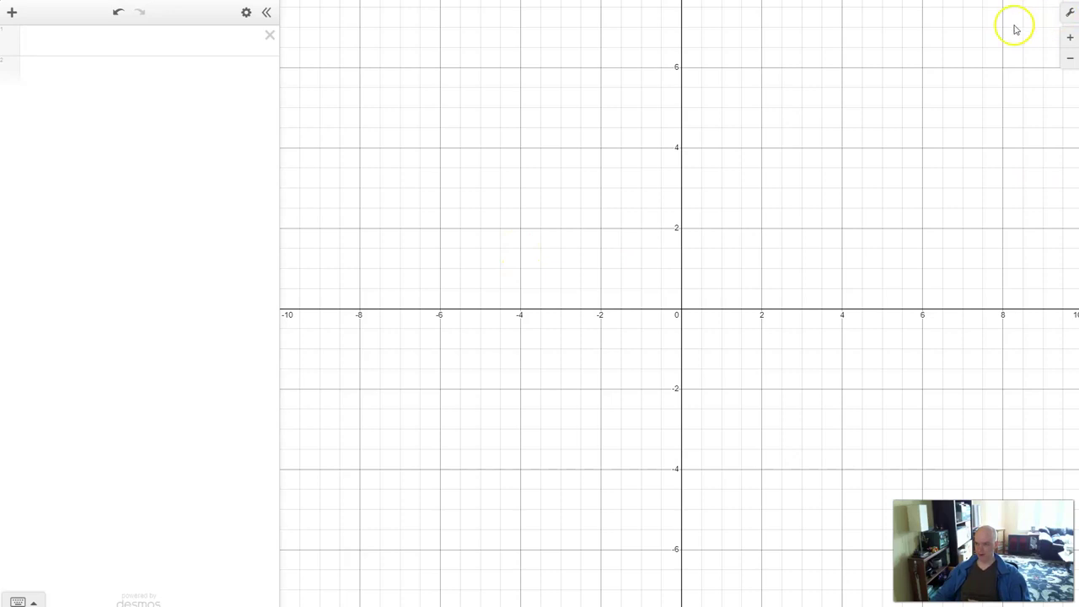
Step: In Graph Settings, switch to the polar grid and enable Projector Mode
left_click(1069, 13)
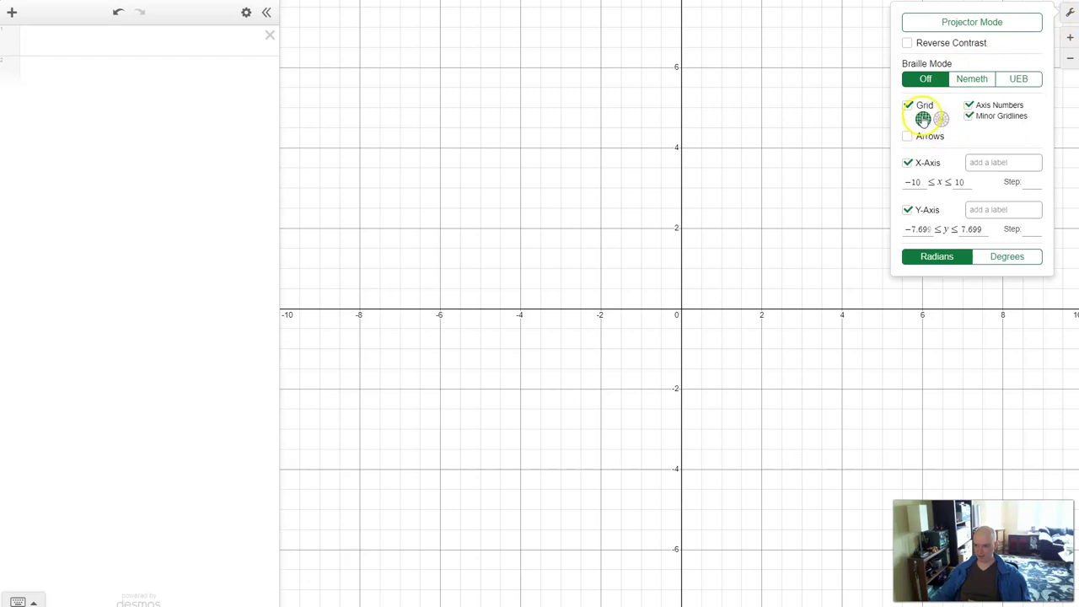
left_click(941, 120)
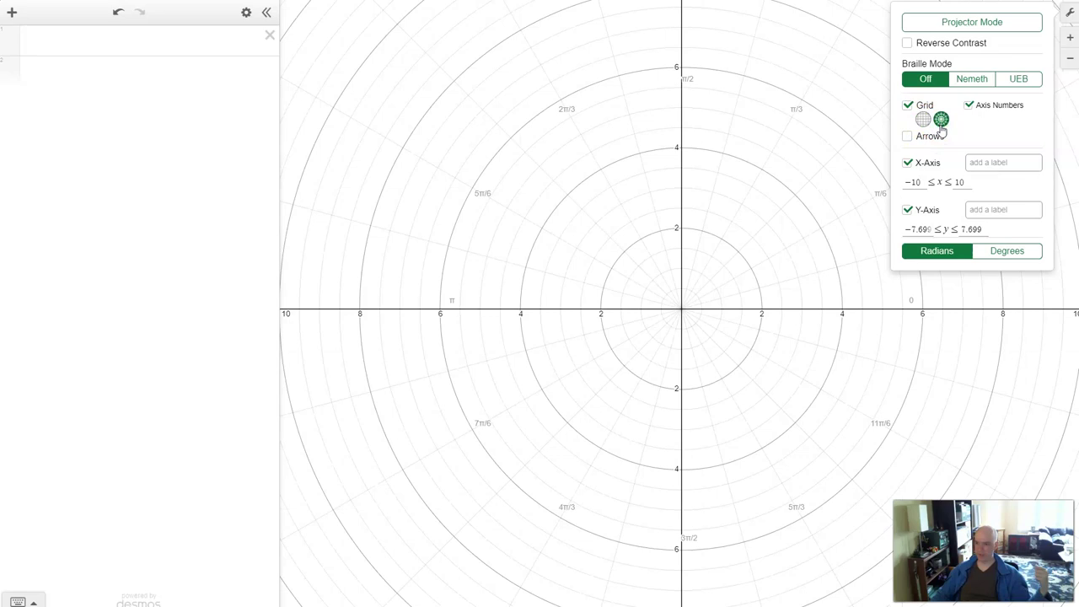
left_click(981, 21)
left_click(942, 174)
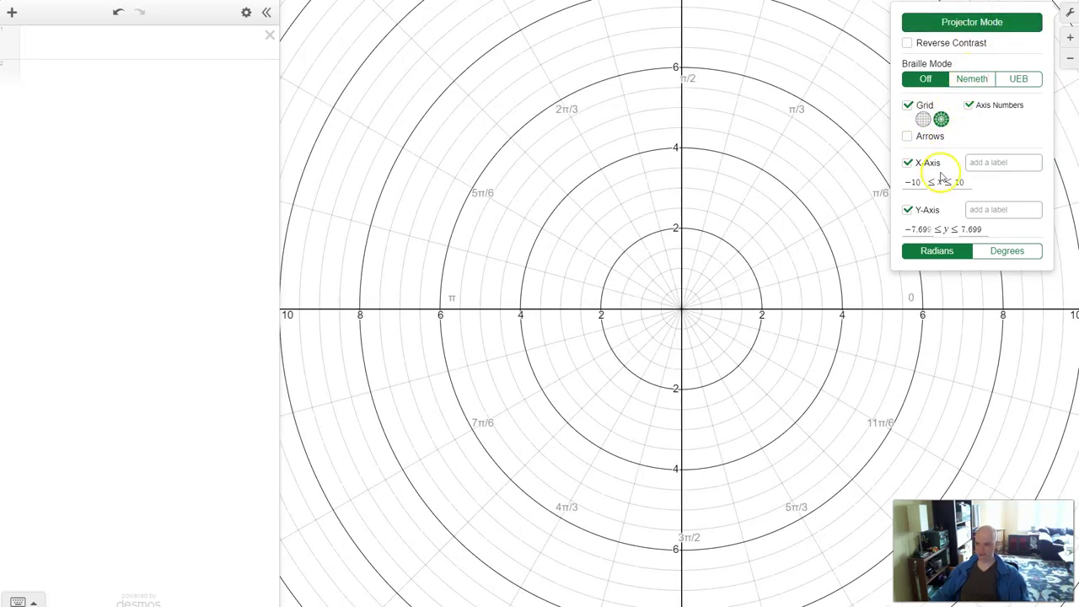
Step: Toggle the horizontal and vertical axes off and on, leaving both shown, and close the settings
left_click(958, 180)
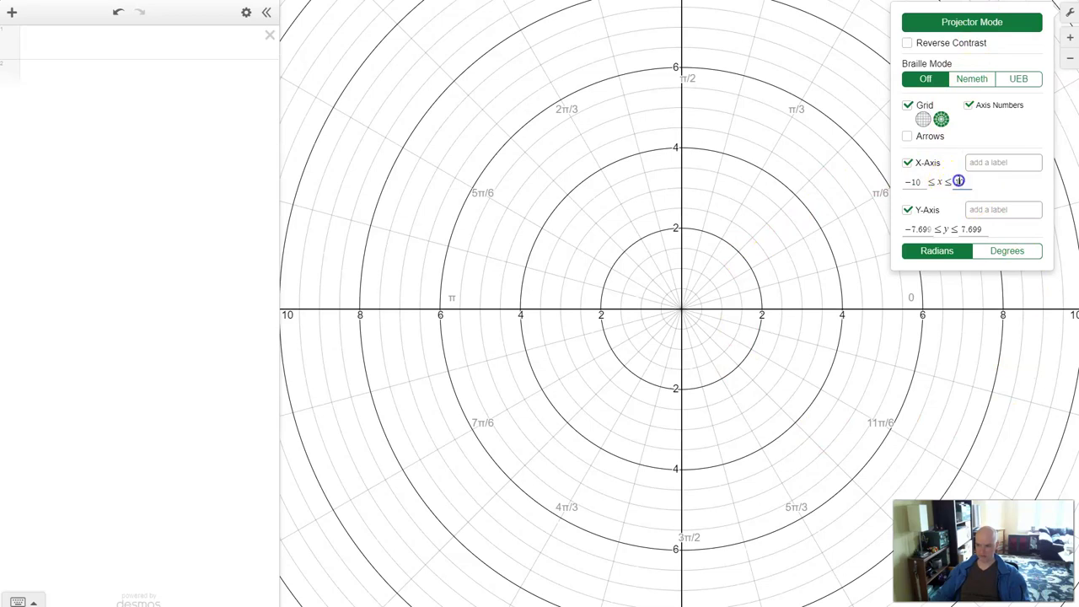
left_click(923, 211)
left_click(924, 215)
left_click(914, 164)
left_click(913, 163)
left_click(923, 215)
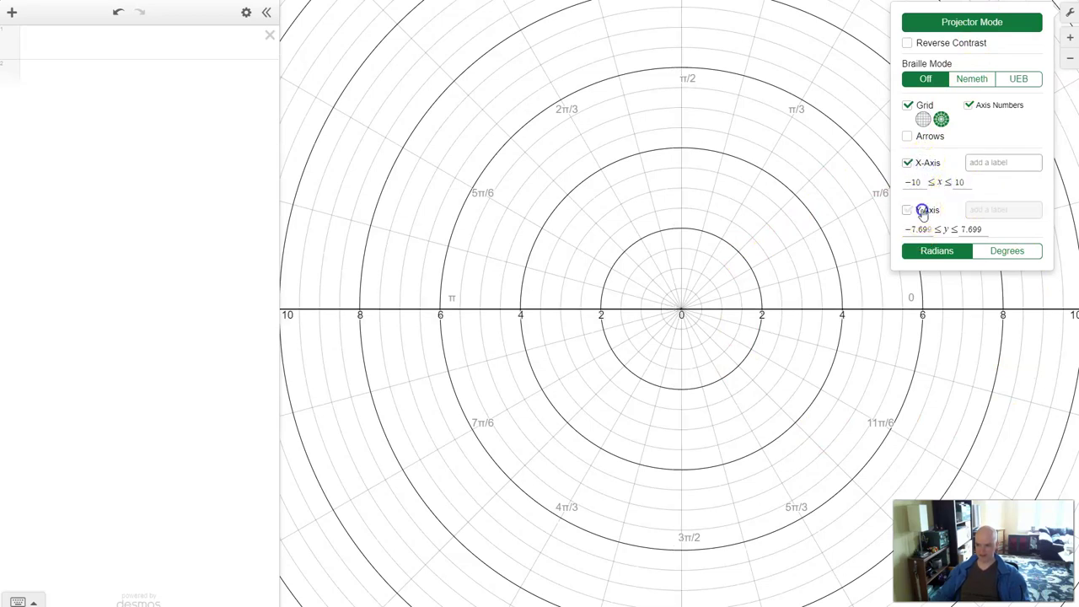
left_click(926, 162)
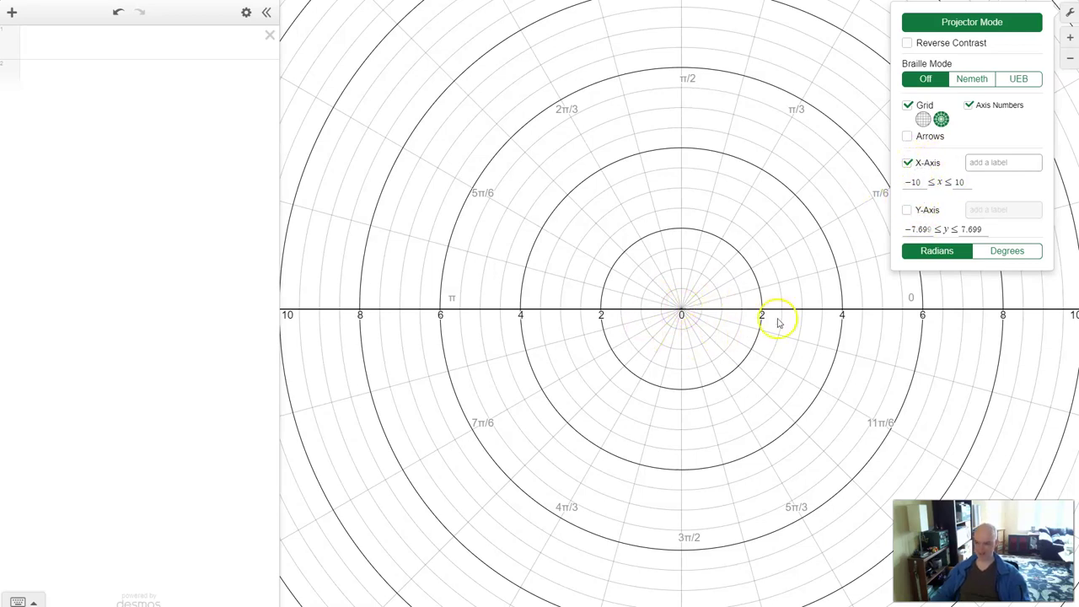
left_click(919, 214)
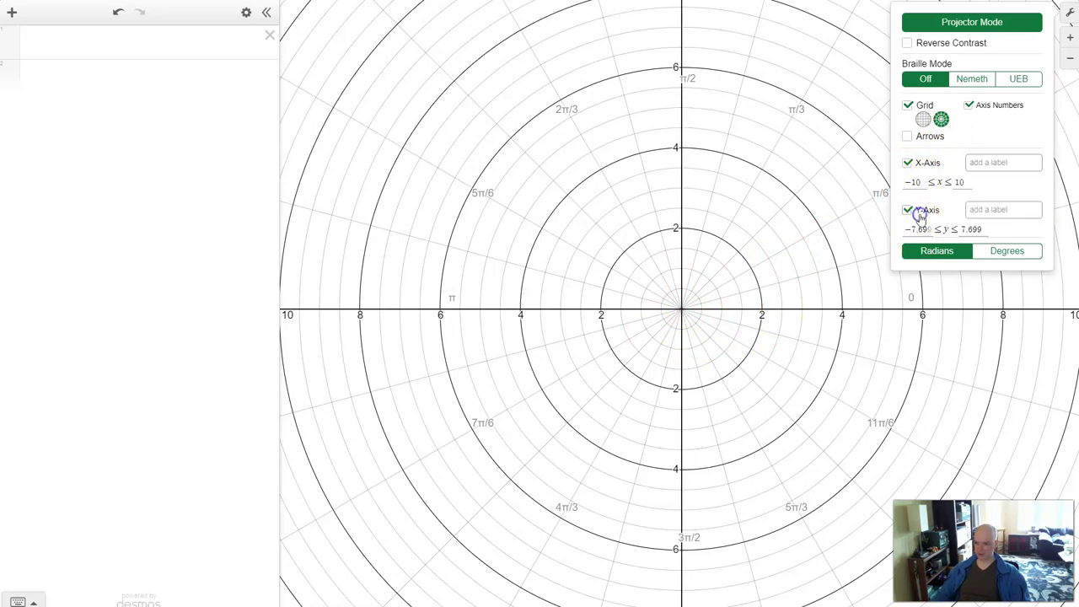
left_click(759, 270)
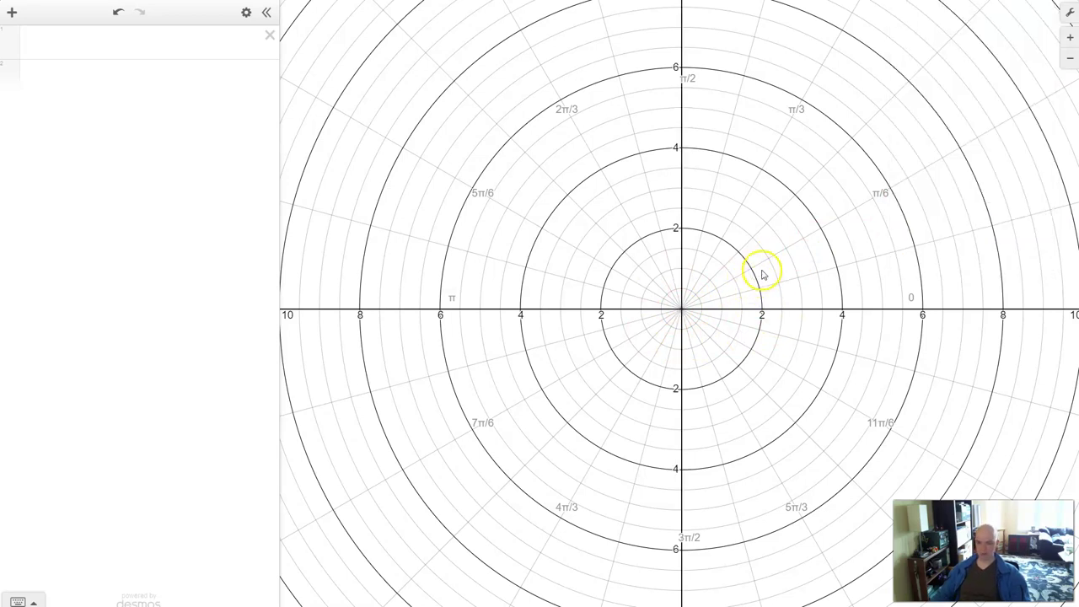
Step: Enter the spiral r = 2θ, leaving its θ range at 0 to 12τ
left_click(105, 45)
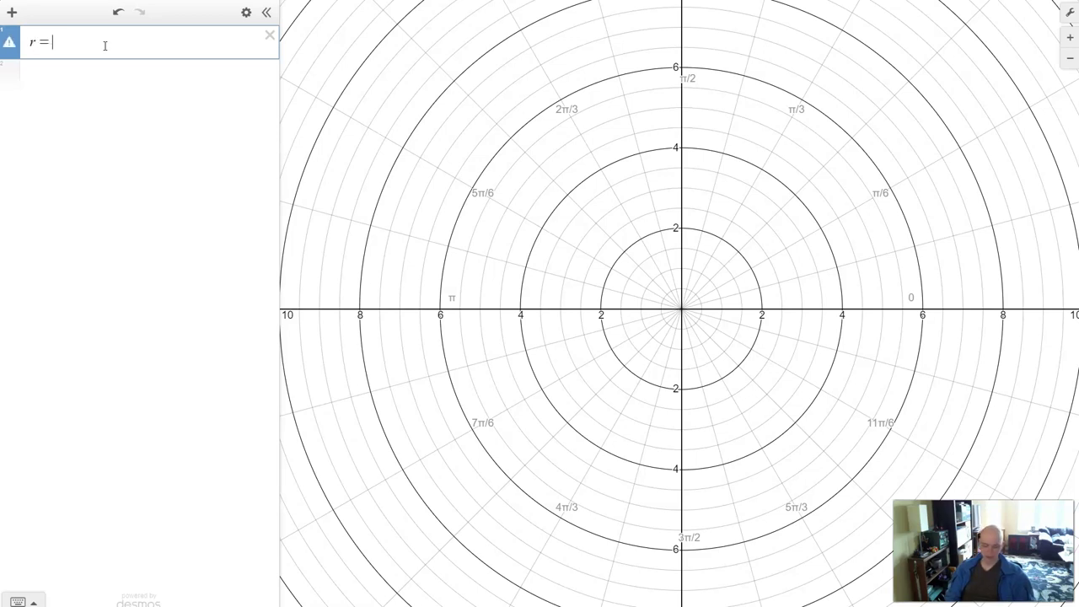
type("2")
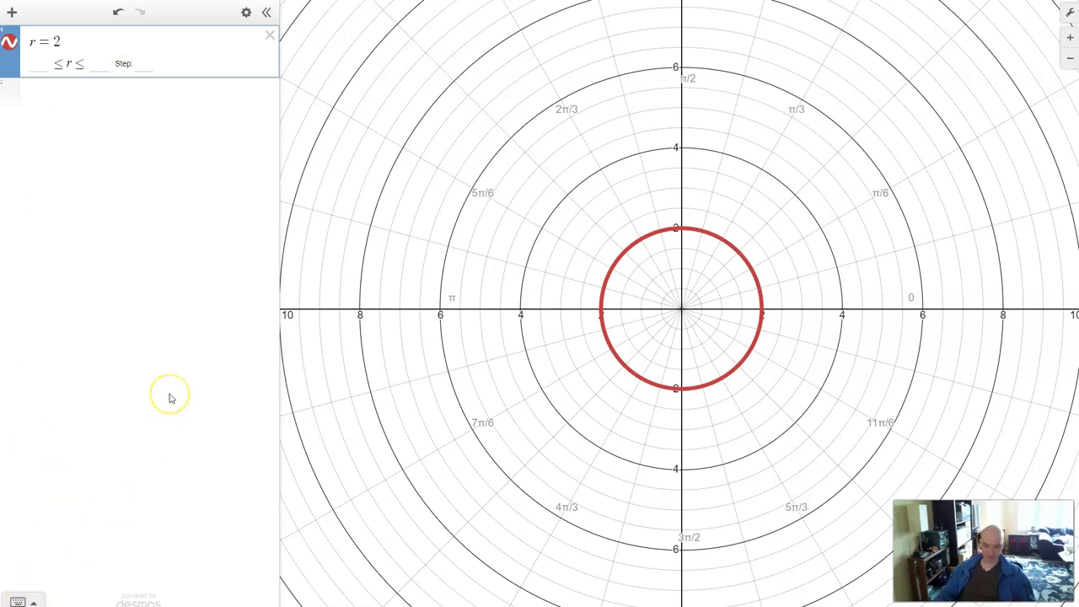
type("theta")
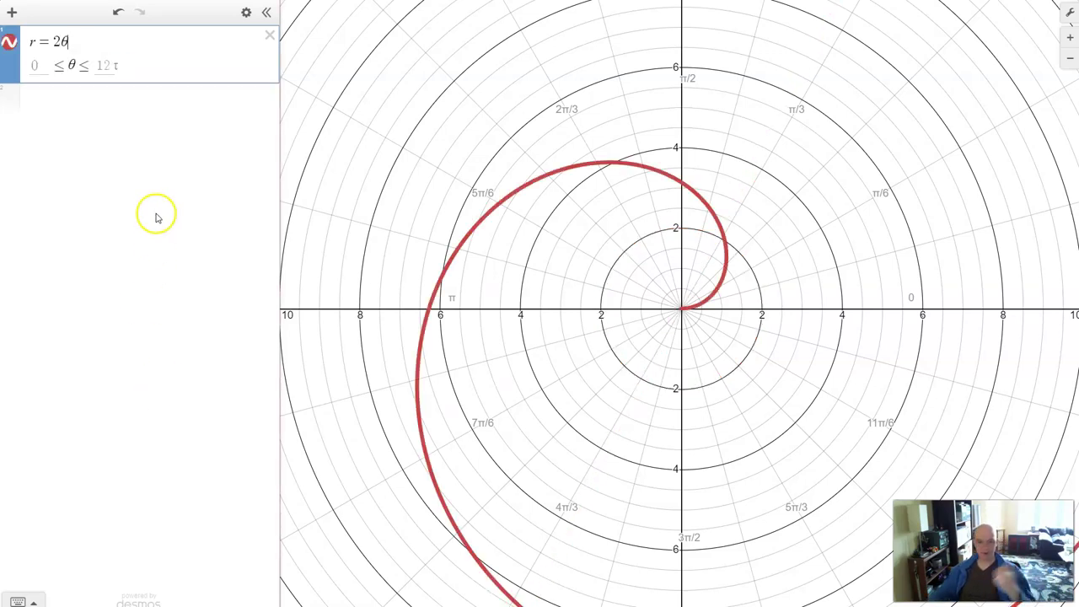
left_click(139, 76)
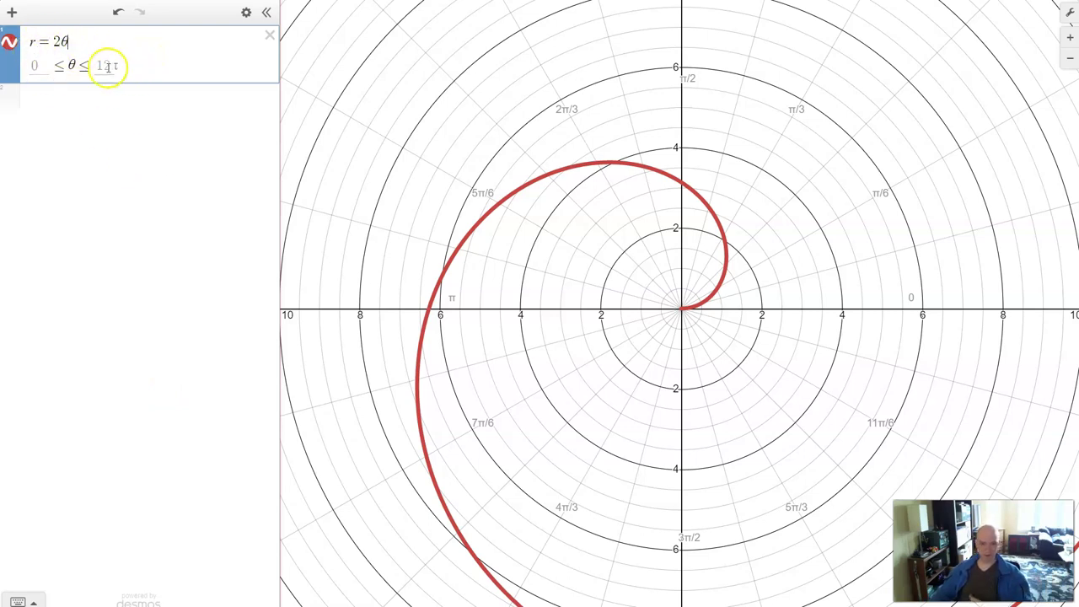
left_click(42, 66)
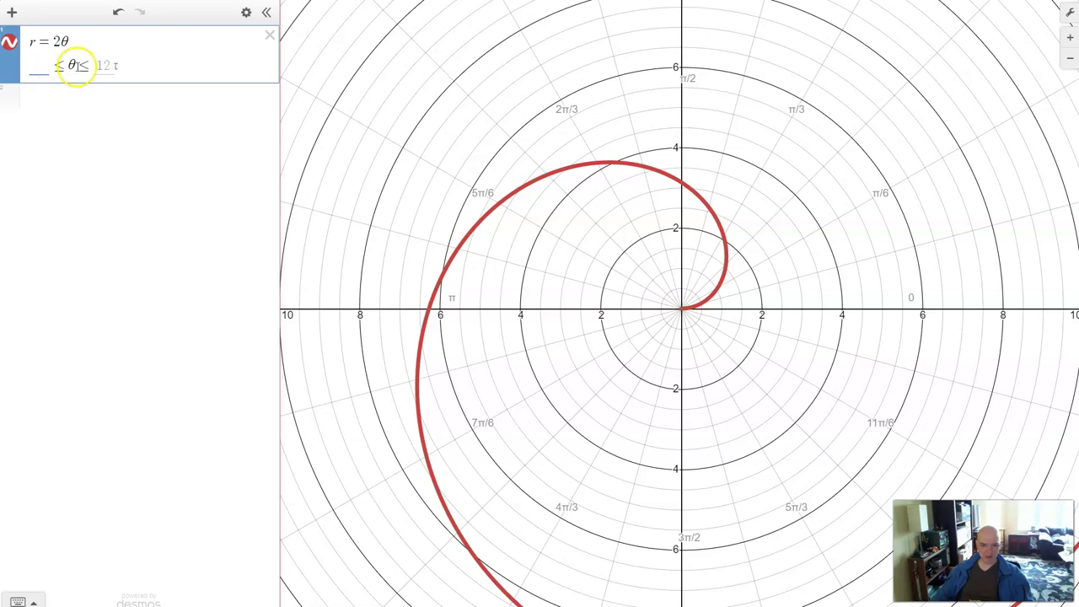
left_click(55, 114)
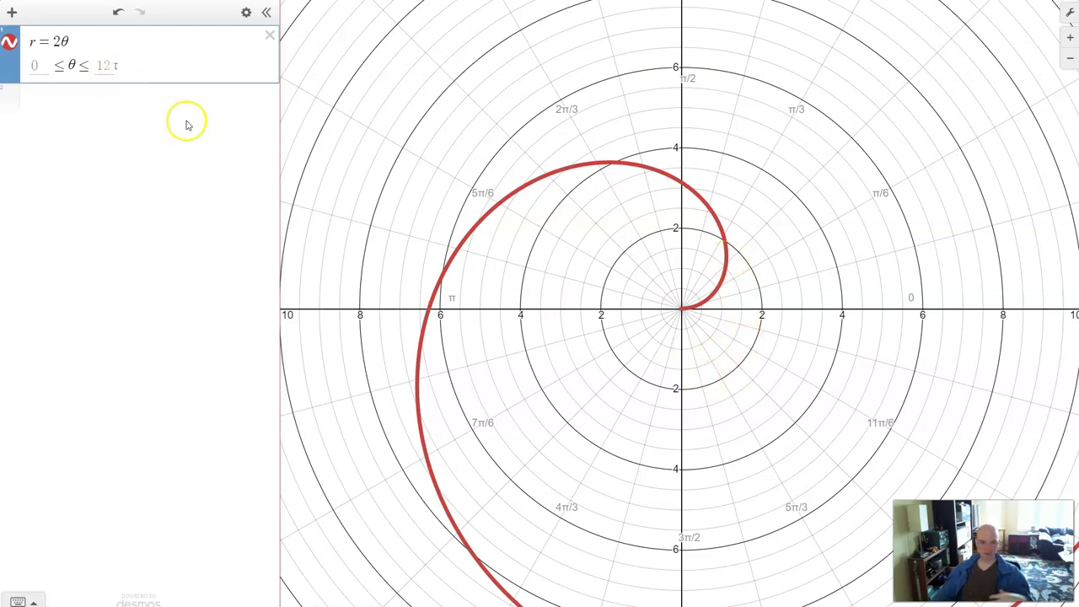
Step: Try 1 as the θ upper bound, then delete it so the range stays 0 to 12τ
left_click(107, 65)
key("BackSpace")
key("BackSpace")
key("BackSpace")
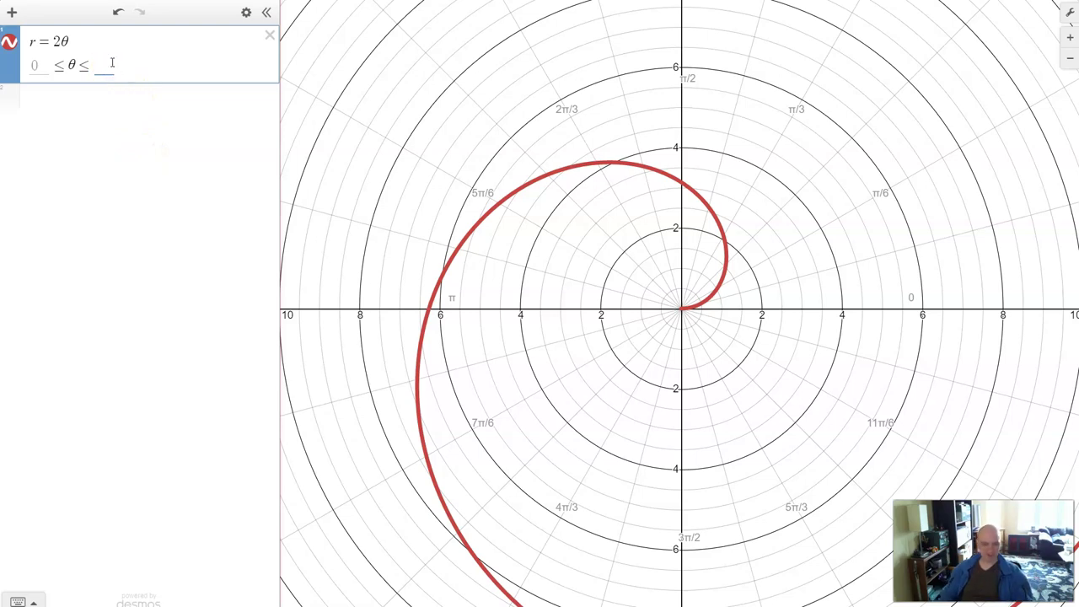
type("1")
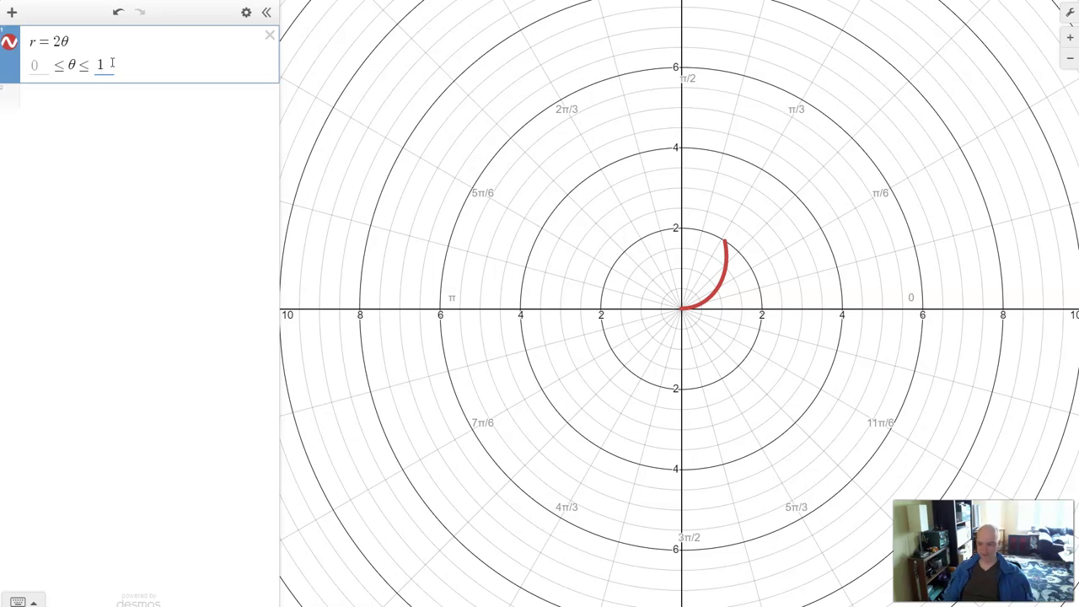
key("BackSpace")
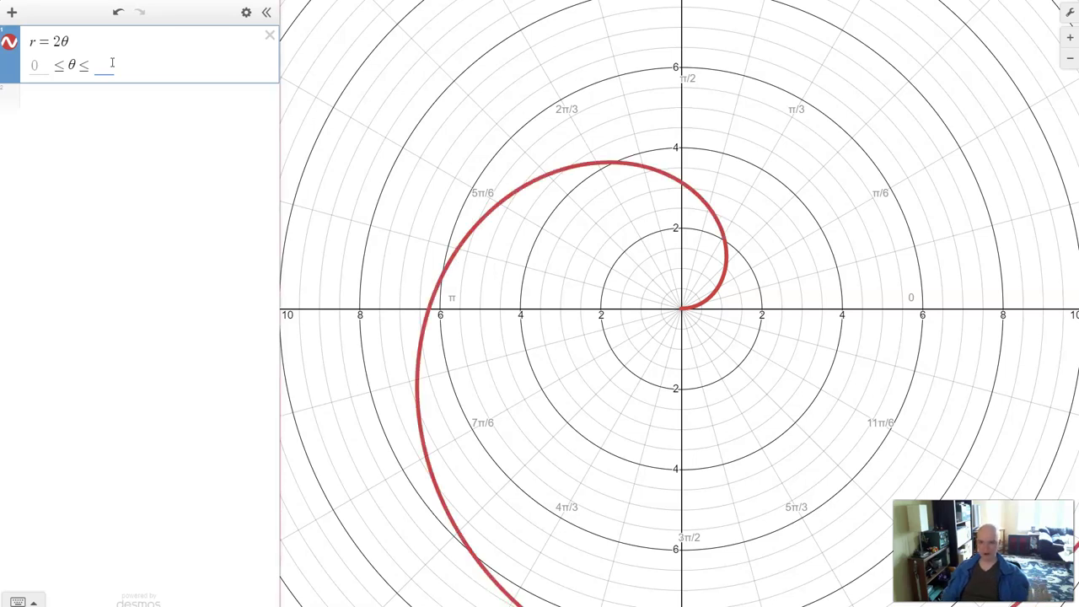
left_click(616, 308)
left_click(79, 118)
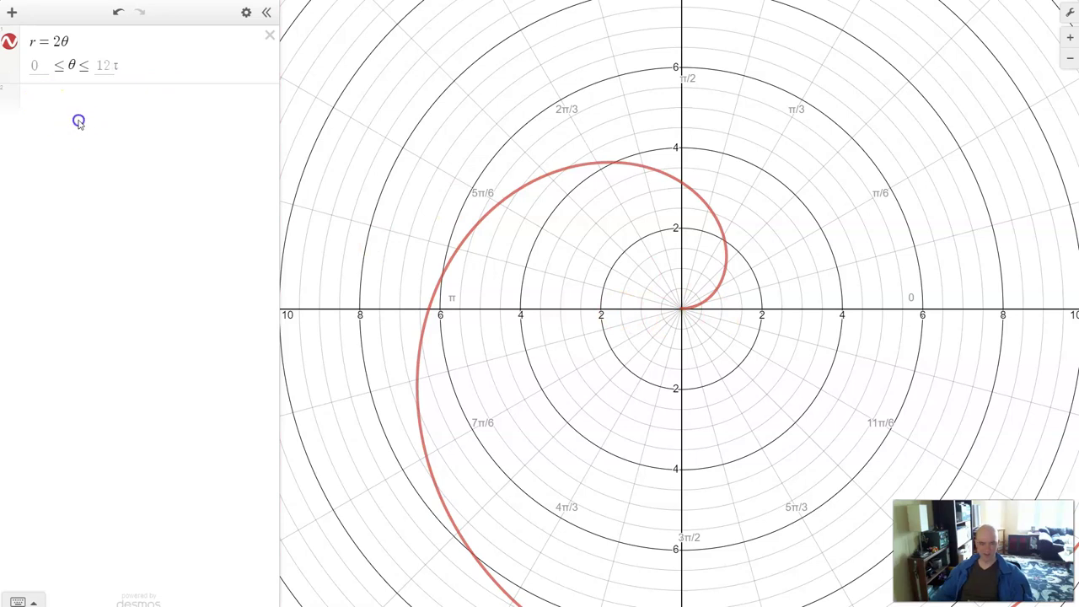
Step: Add an empty second expression row below the spiral
left_click(80, 106)
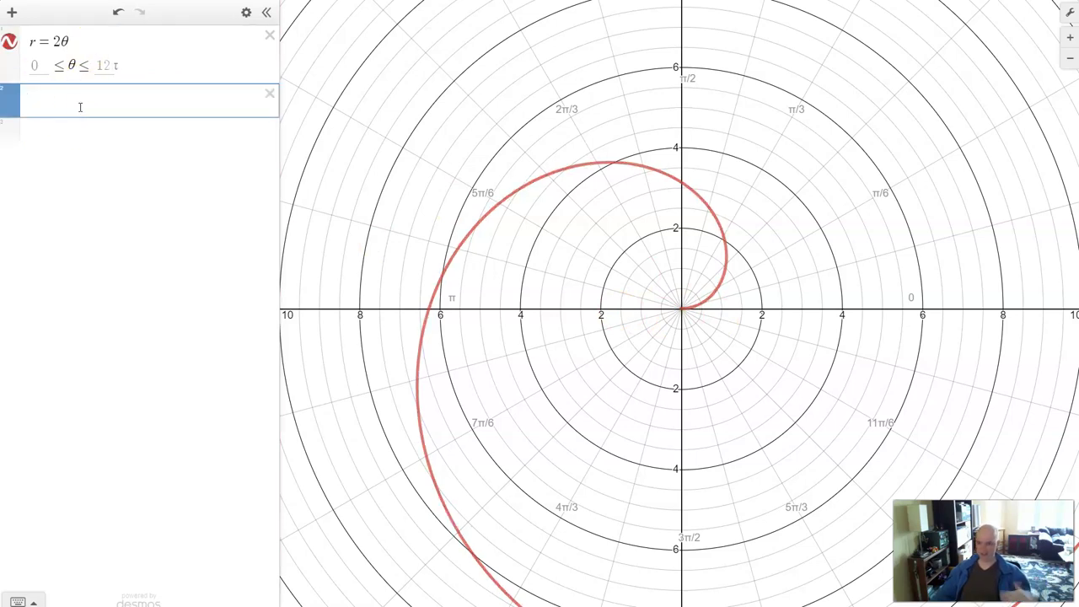
left_click(815, 235)
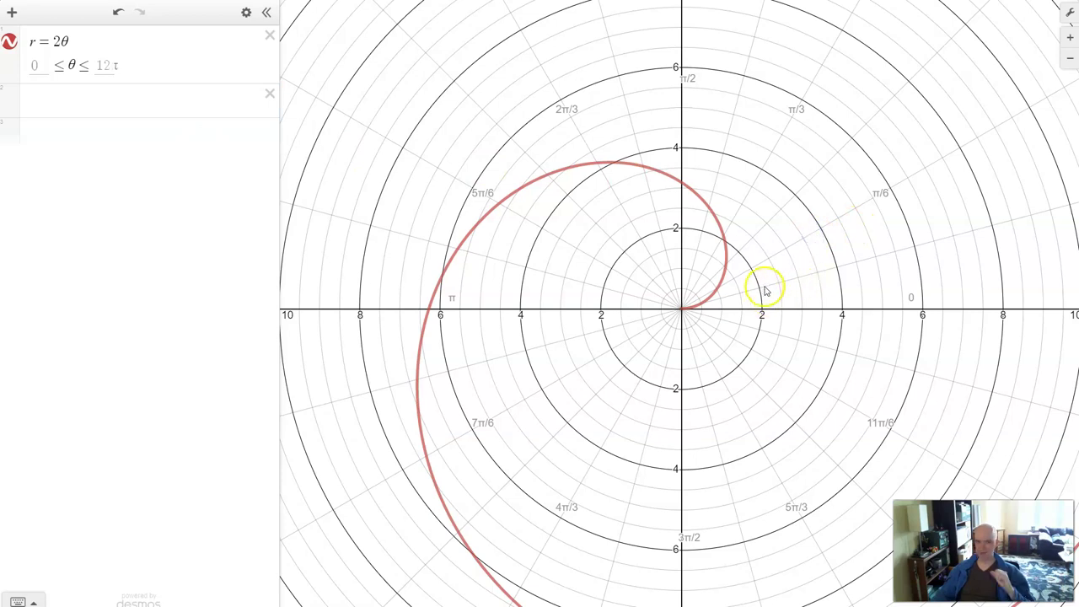
scroll(764, 261, "down", 5)
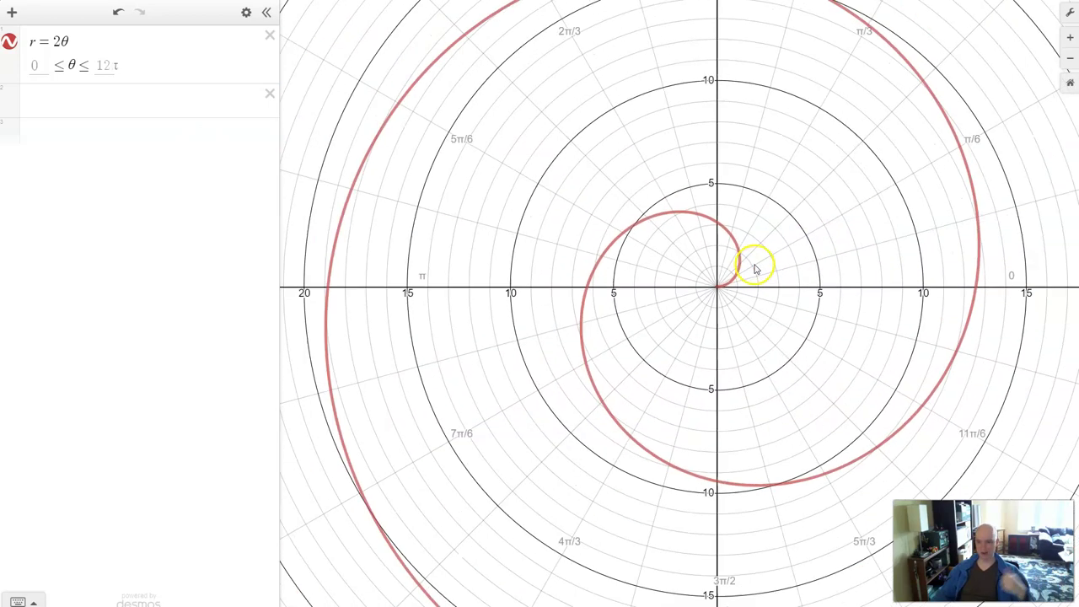
scroll(764, 247, "down", 5)
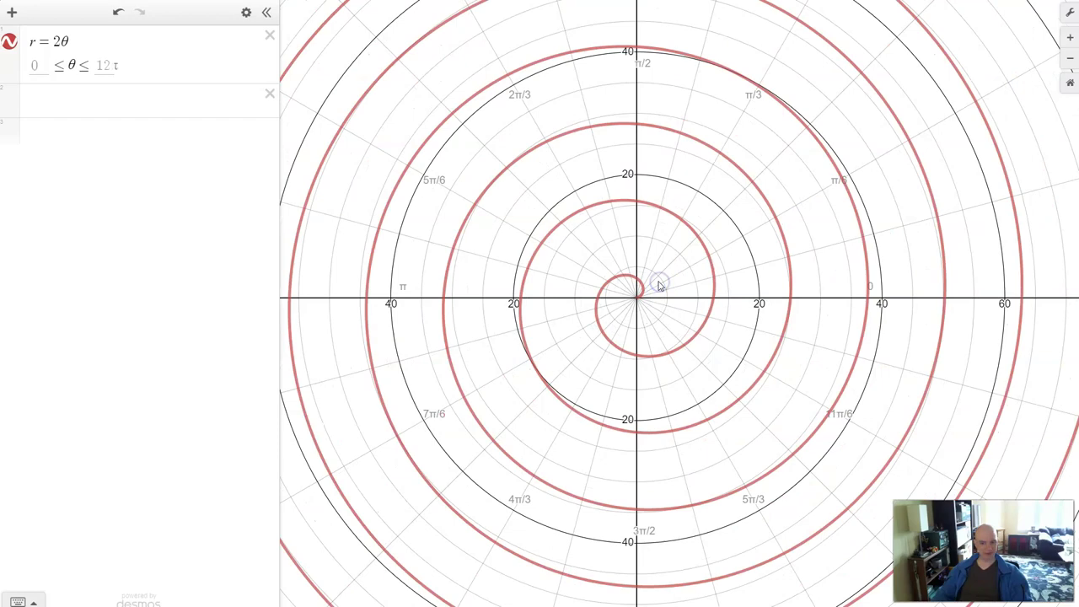
scroll(660, 288, "down", 1)
scroll(661, 288, "up", 6)
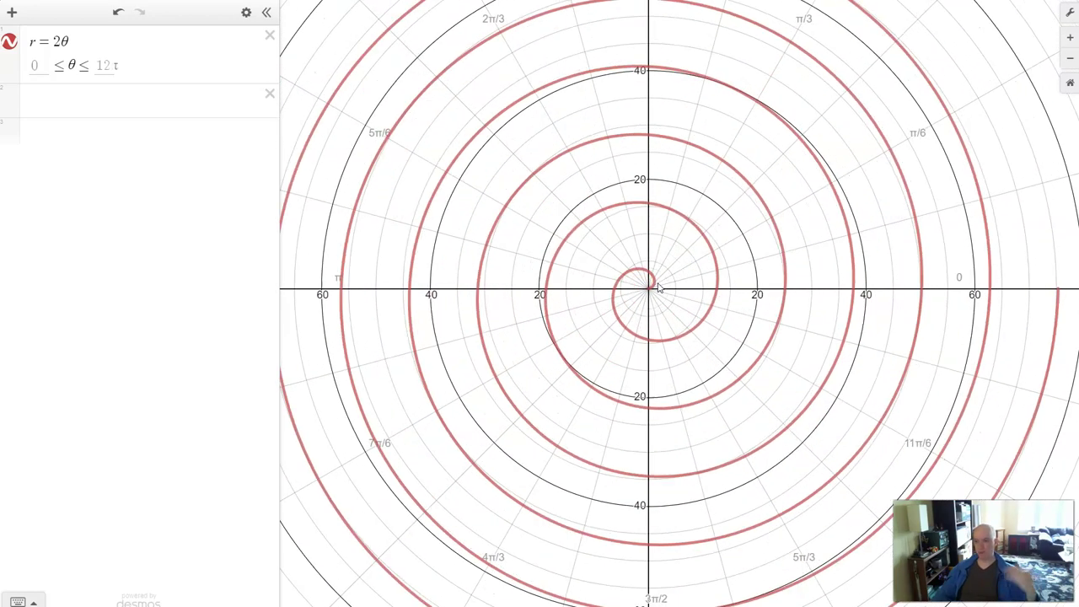
scroll(661, 288, "up", 10)
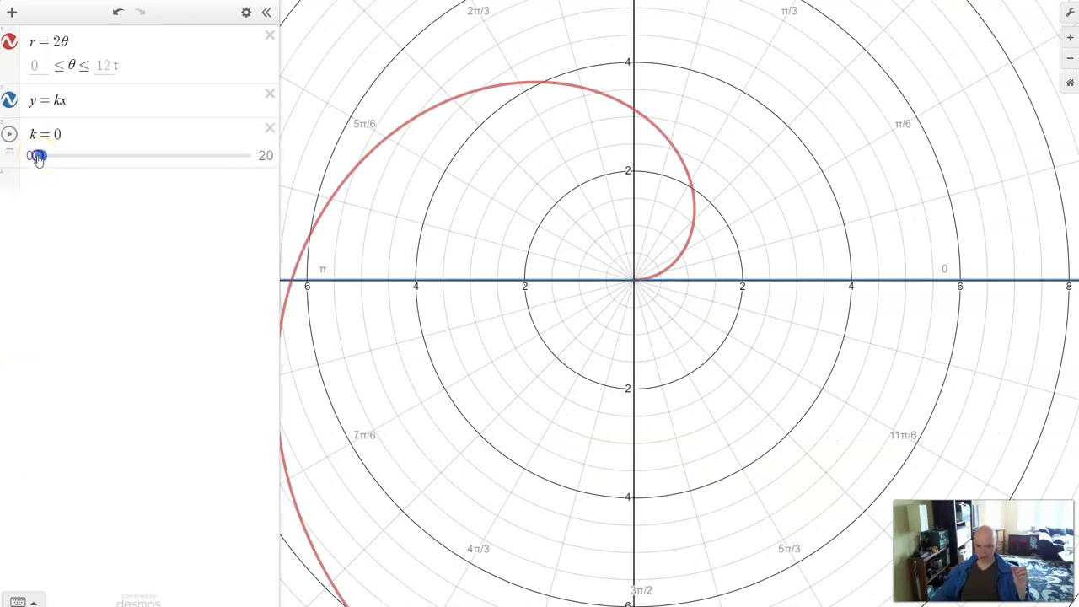
Step: Drag the k slider up to steepen the line y = kx
left_click_drag(37, 159, 50, 158)
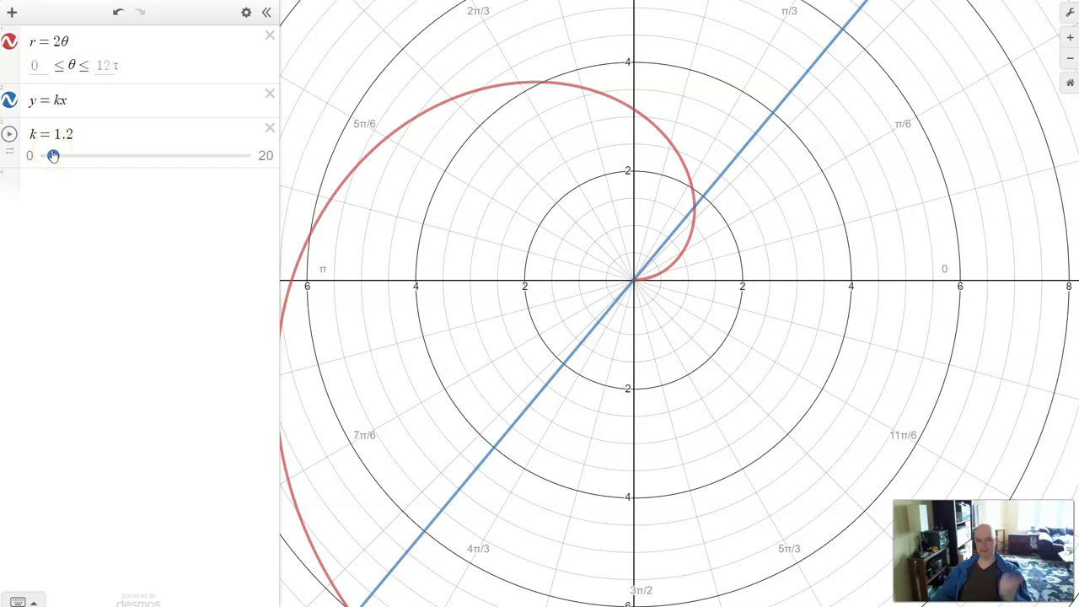
left_click_drag(54, 157, 157, 159)
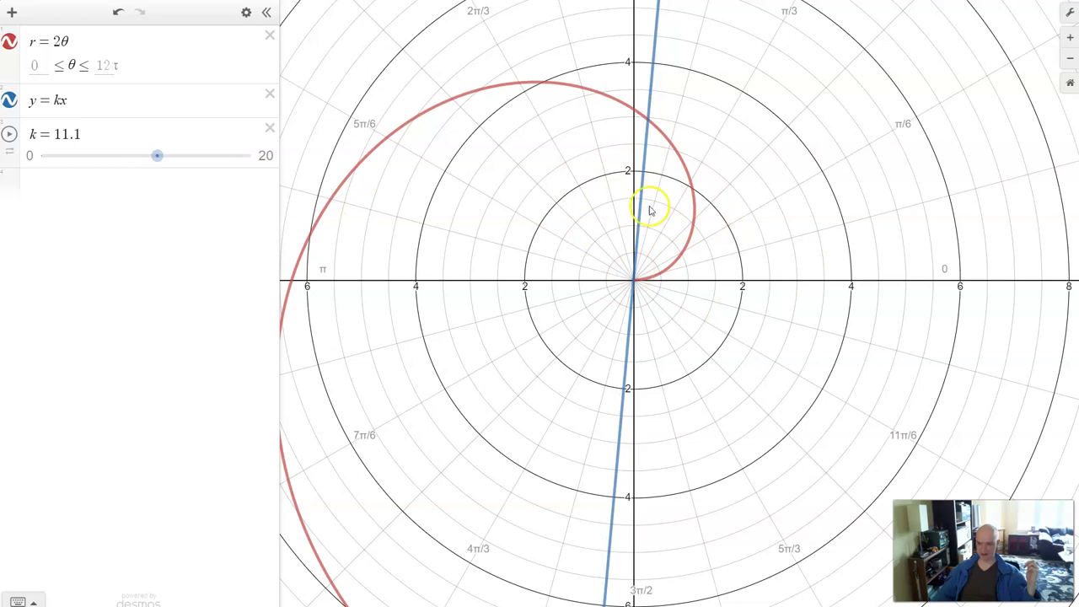
scroll(648, 211, "down", 5)
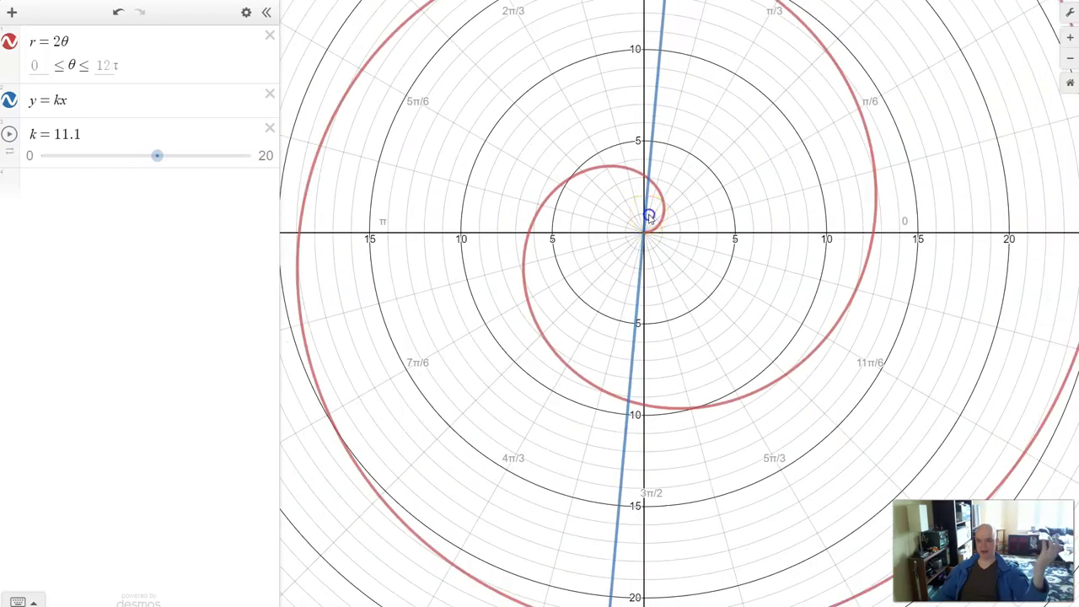
left_click(643, 282)
Step: Delete the k slider and the y = kx line, leaving only the spiral r = 2θ
scroll(680, 277, "down", 3)
left_click_drag(711, 244, 697, 338)
scroll(697, 338, "down", 2)
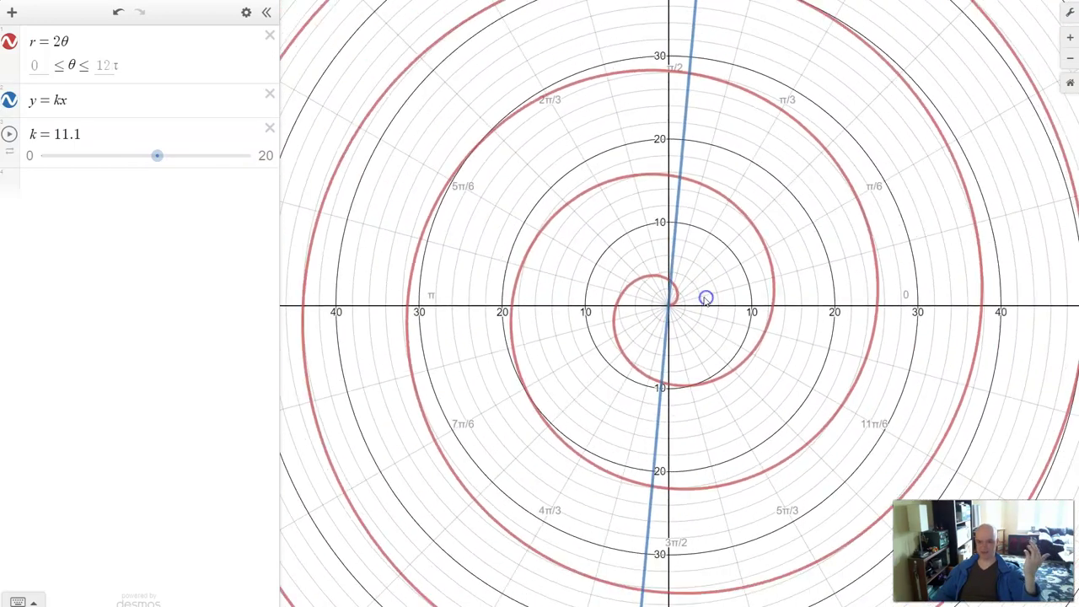
left_click(269, 128)
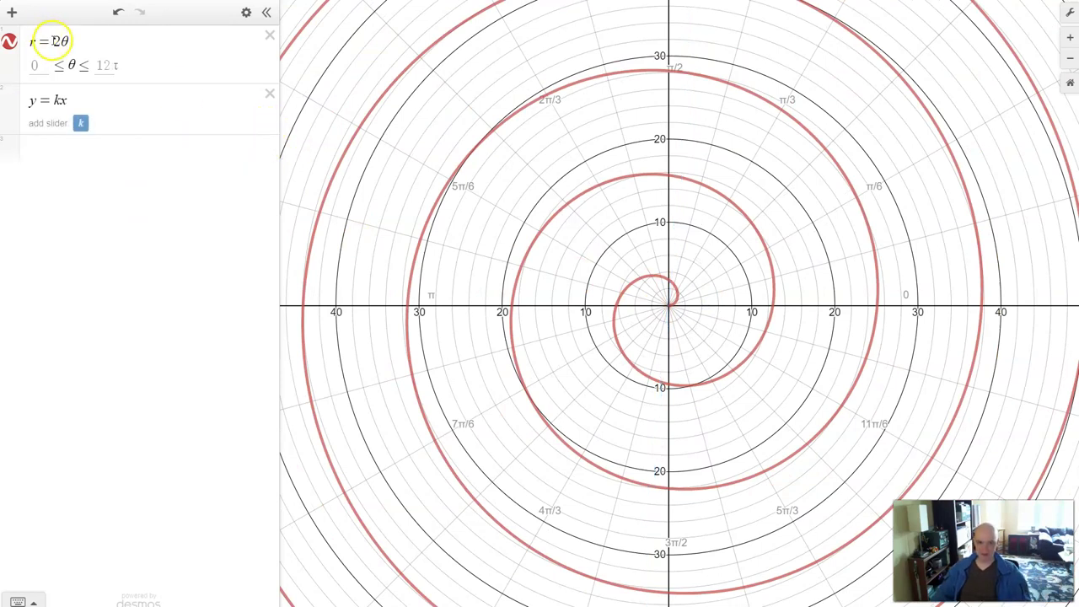
left_click_drag(51, 41, 67, 40)
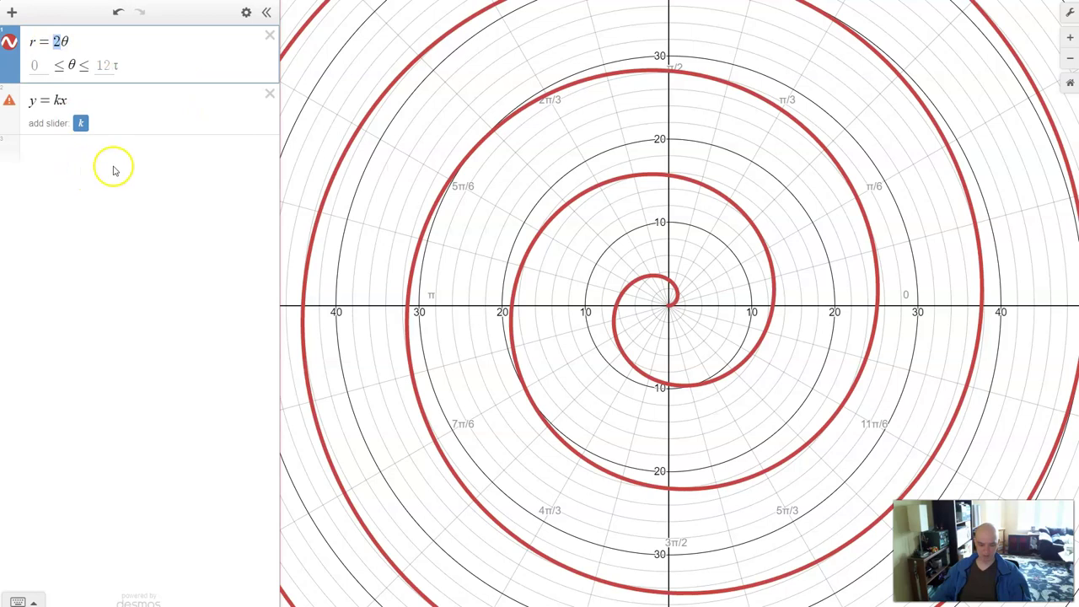
left_click(275, 98)
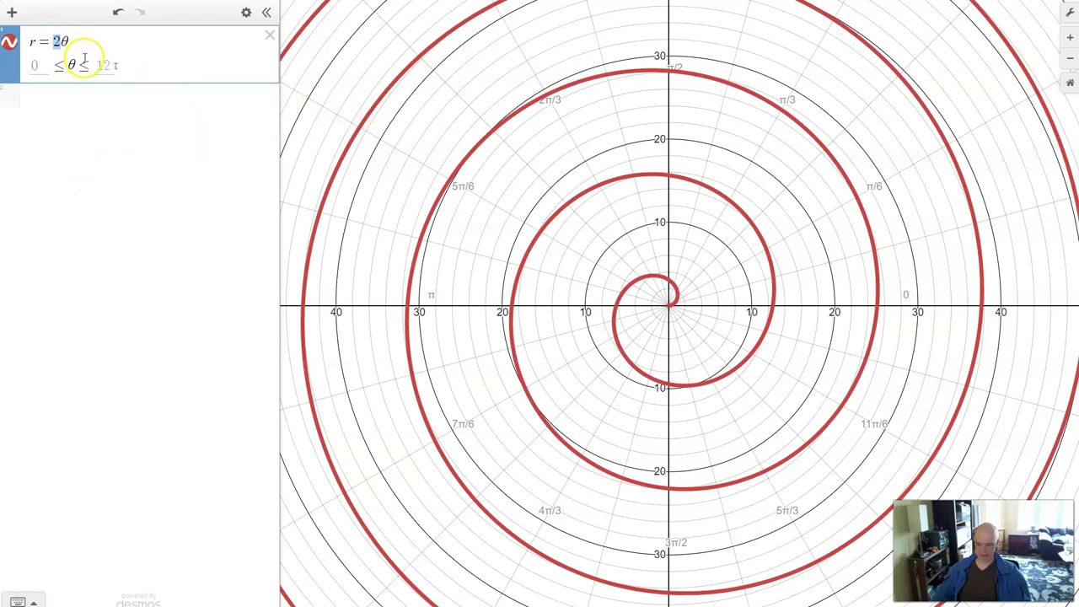
Step: Remove the 2 from r = 2θ, briefly try .5 and 7 as coefficients, and leave r = θ
key("BackSpace")
left_click(62, 43)
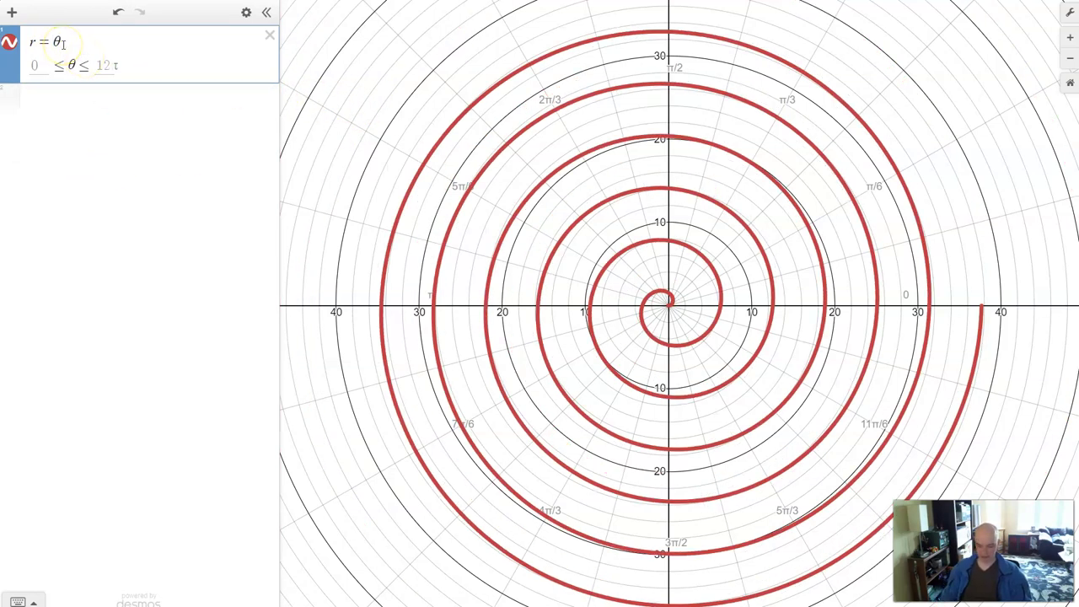
type(".5")
key("BackSpace")
key("BackSpace")
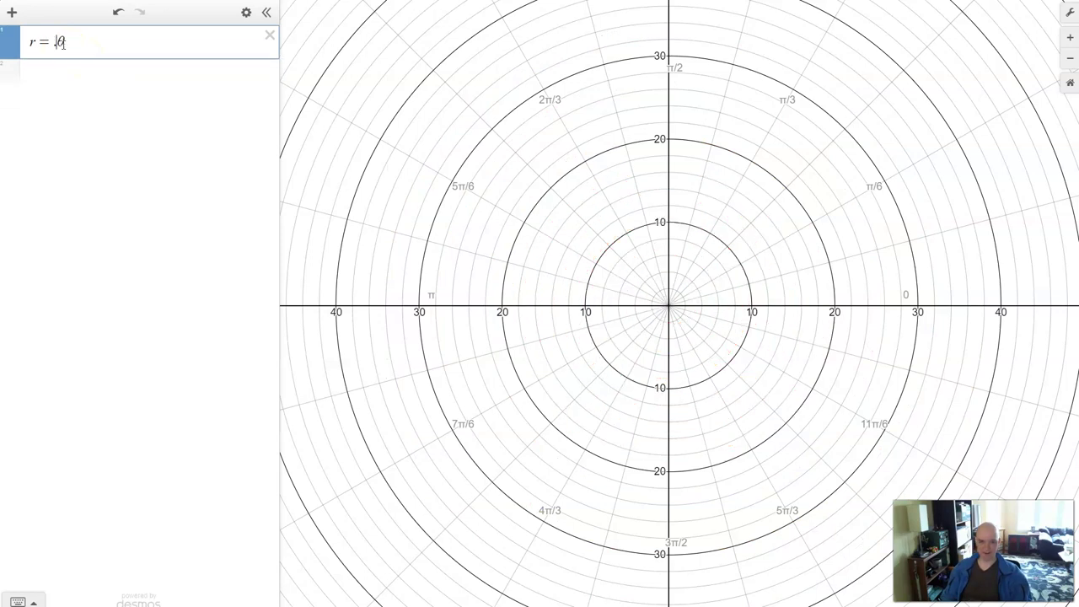
type("7")
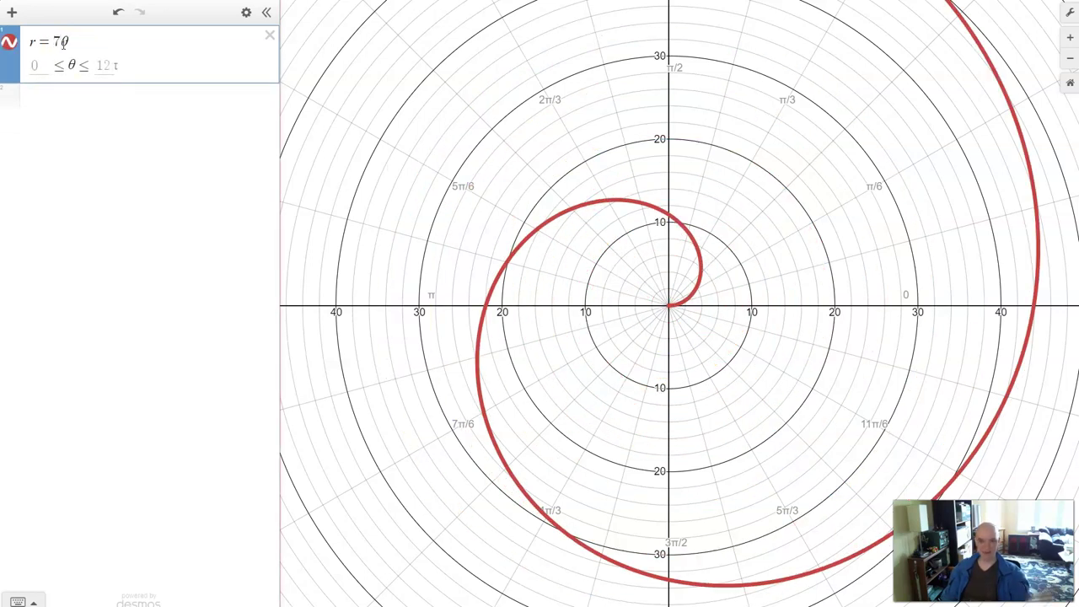
key("BackSpace")
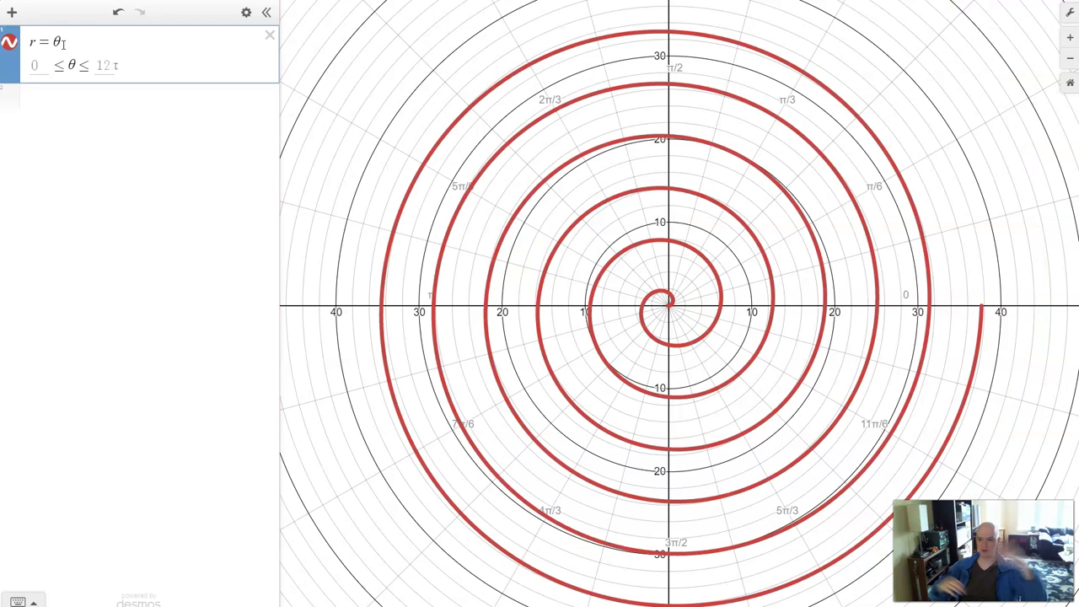
Step: Pan the tighter r = θ spiral into view and place the cursor at θ
scroll(763, 250, "up", 3)
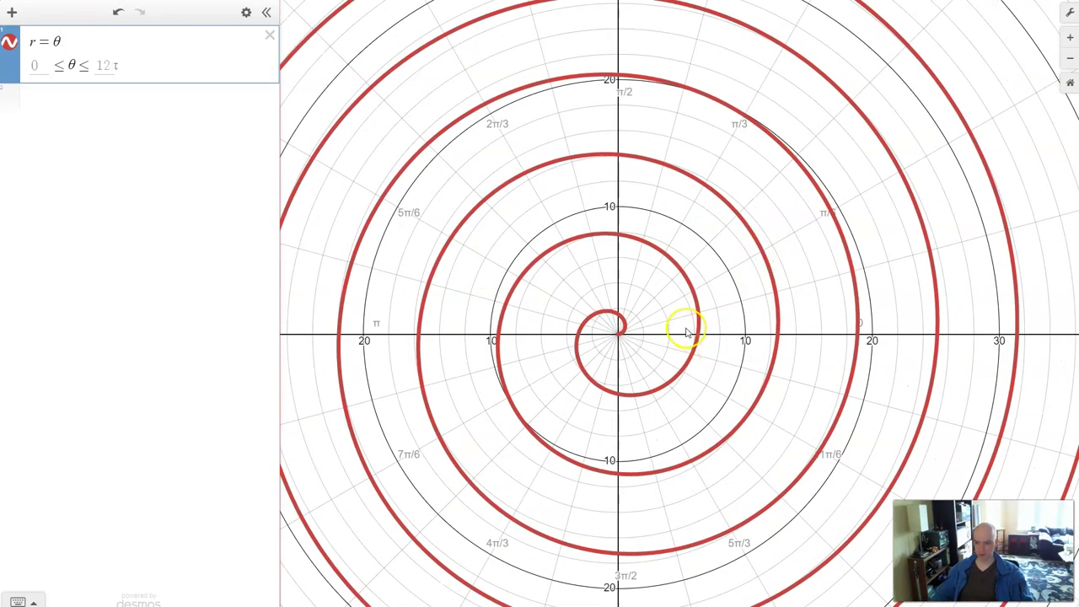
left_click_drag(687, 332, 754, 290)
left_click(70, 44)
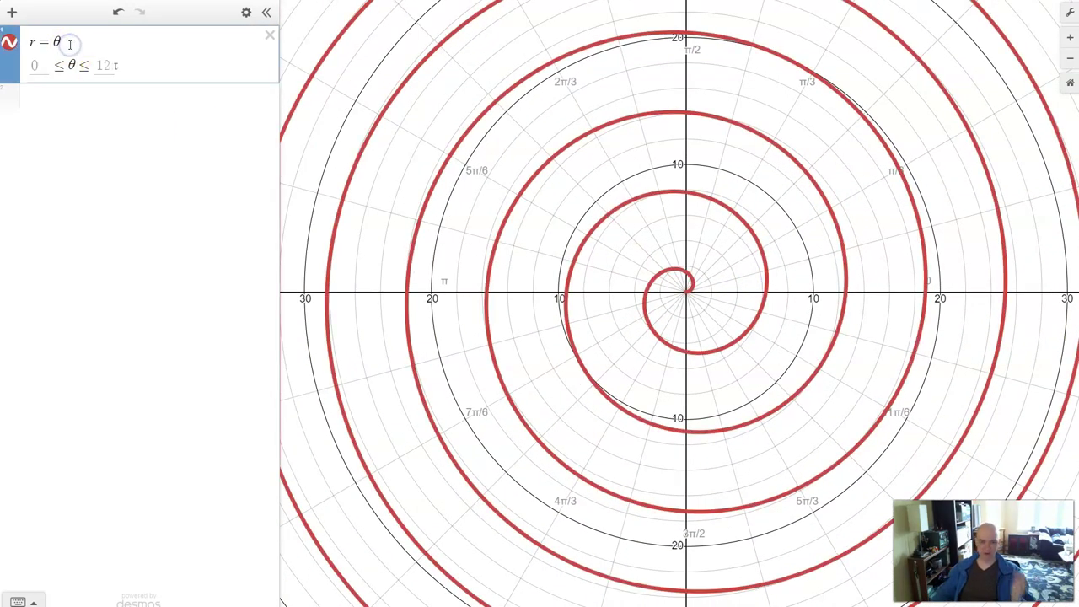
left_click(65, 39)
left_click(52, 42)
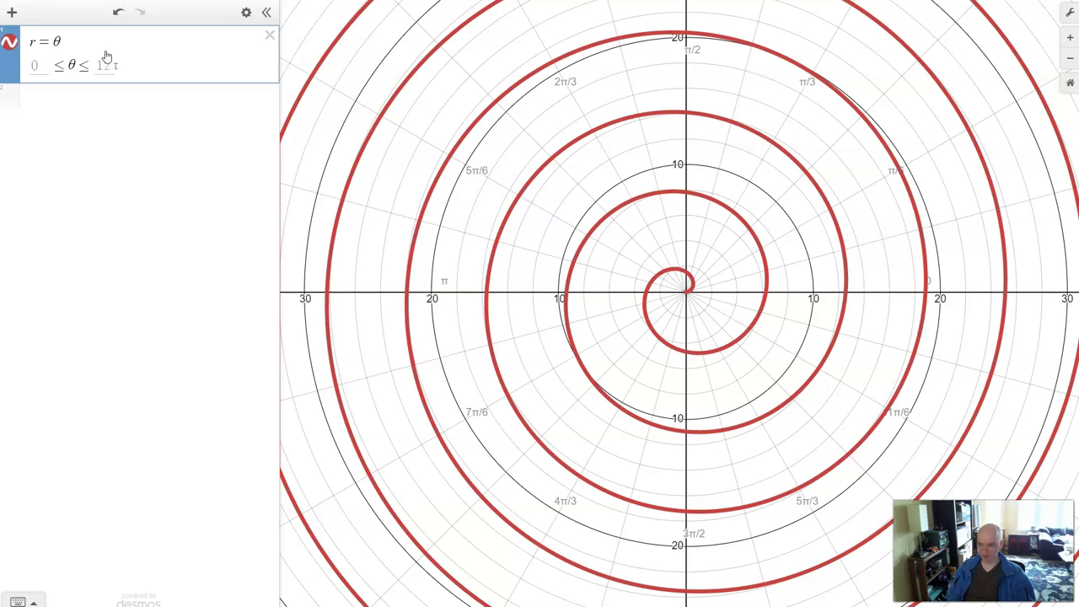
Step: Wrap θ in cos( ) so the expression reads r = cos(θ)
type("cos(")
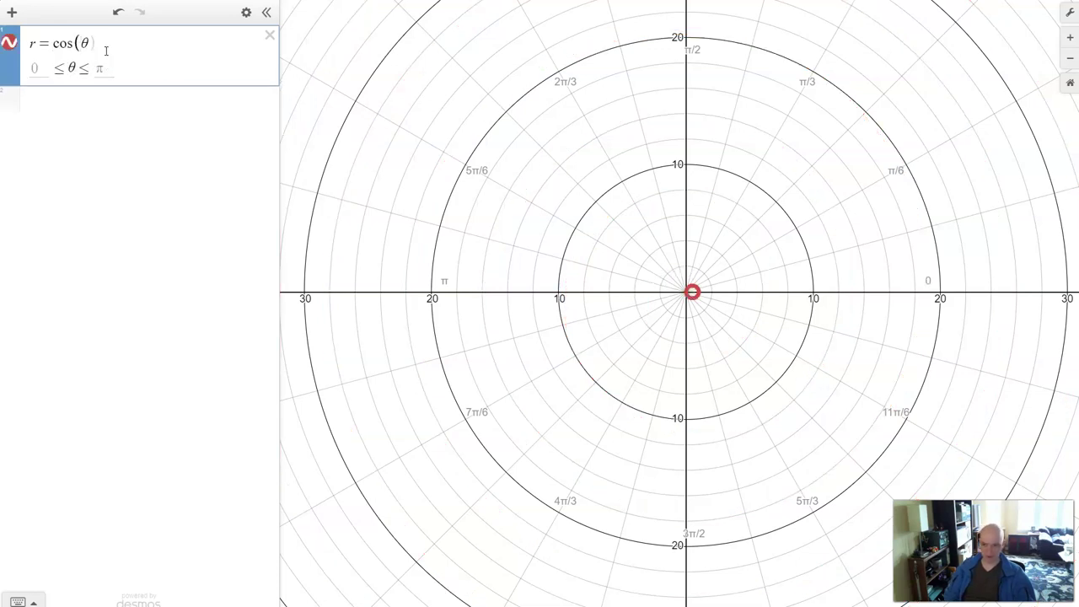
left_click(121, 49)
left_click(119, 128)
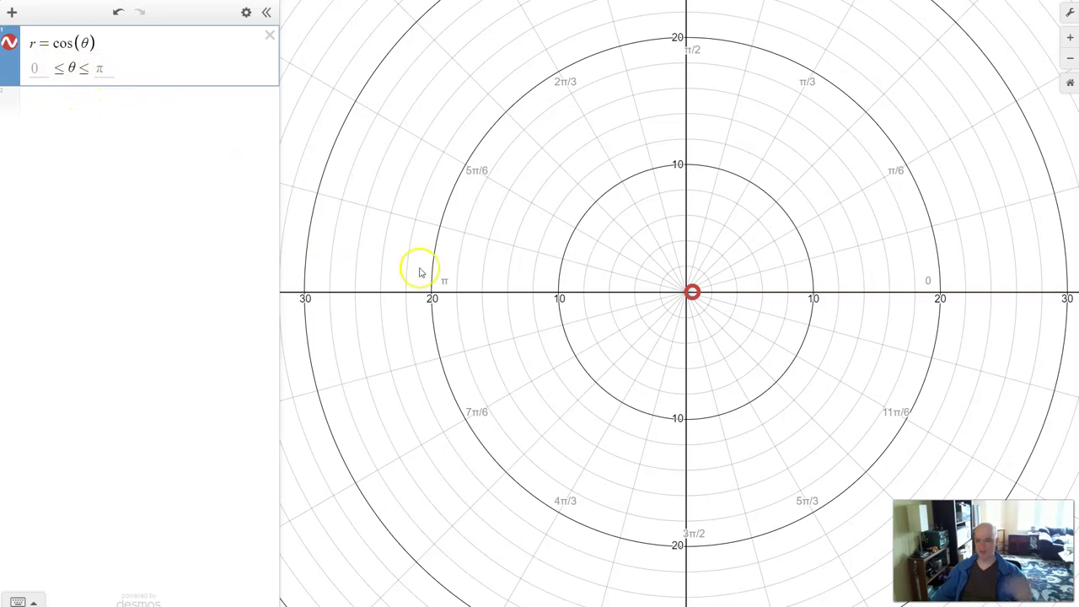
Step: Reset to the default view and zoom in on the diameter-1 circle of r = cos(θ)
left_click(1071, 87)
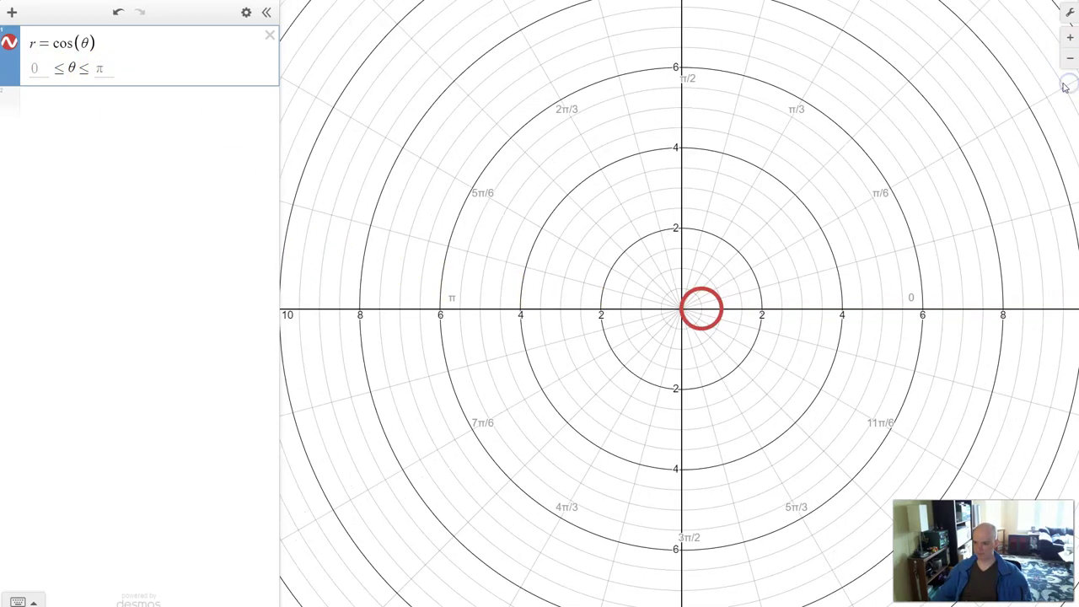
scroll(725, 281, "up", 5)
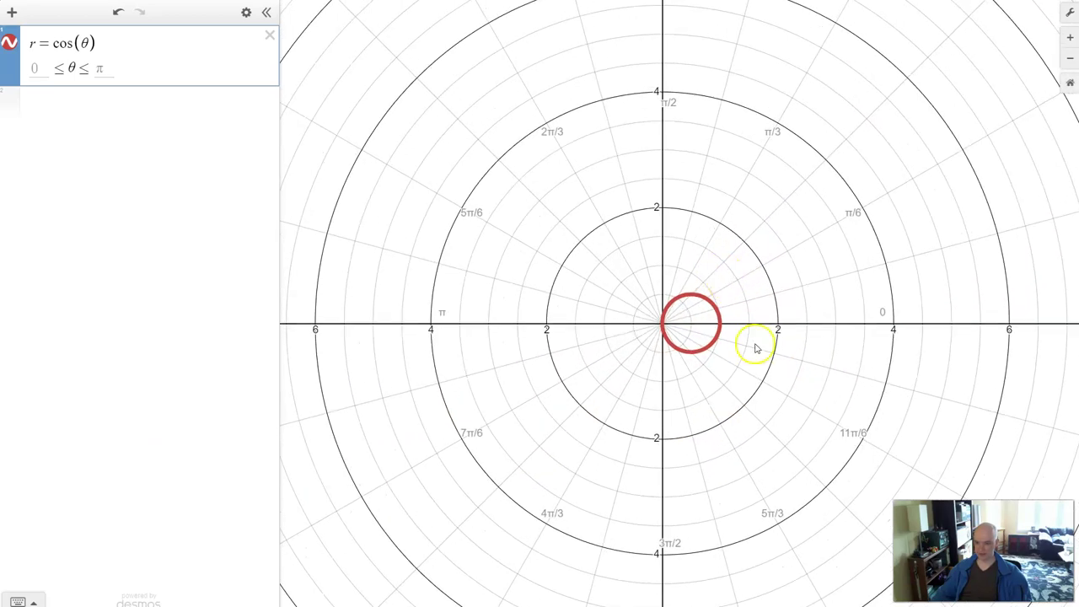
scroll(742, 284, "up", 2)
scroll(742, 292, "down", 2)
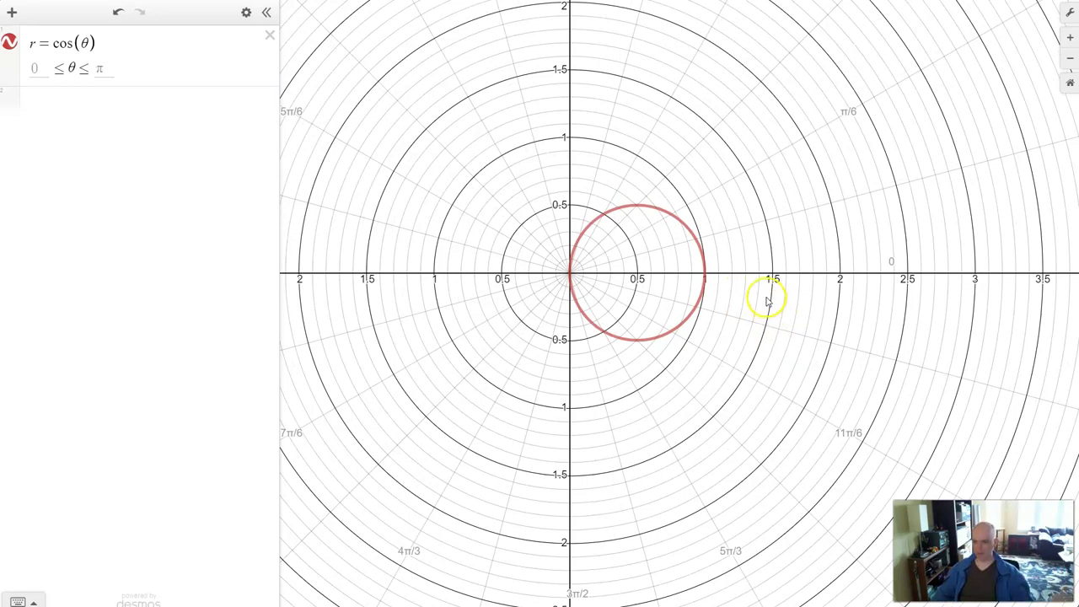
scroll(745, 301, "down", 1)
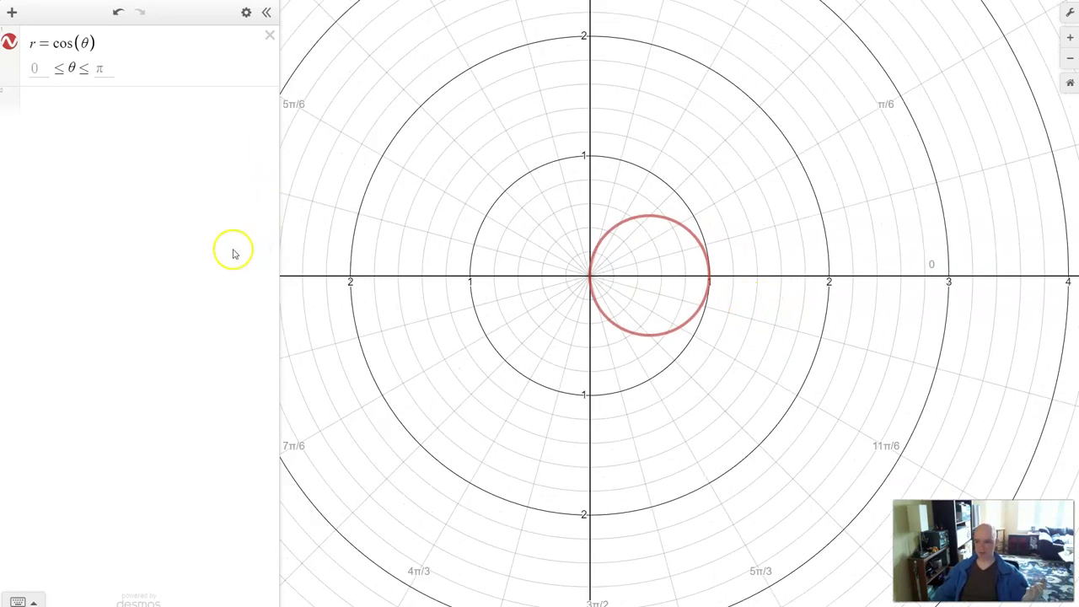
left_click(100, 44)
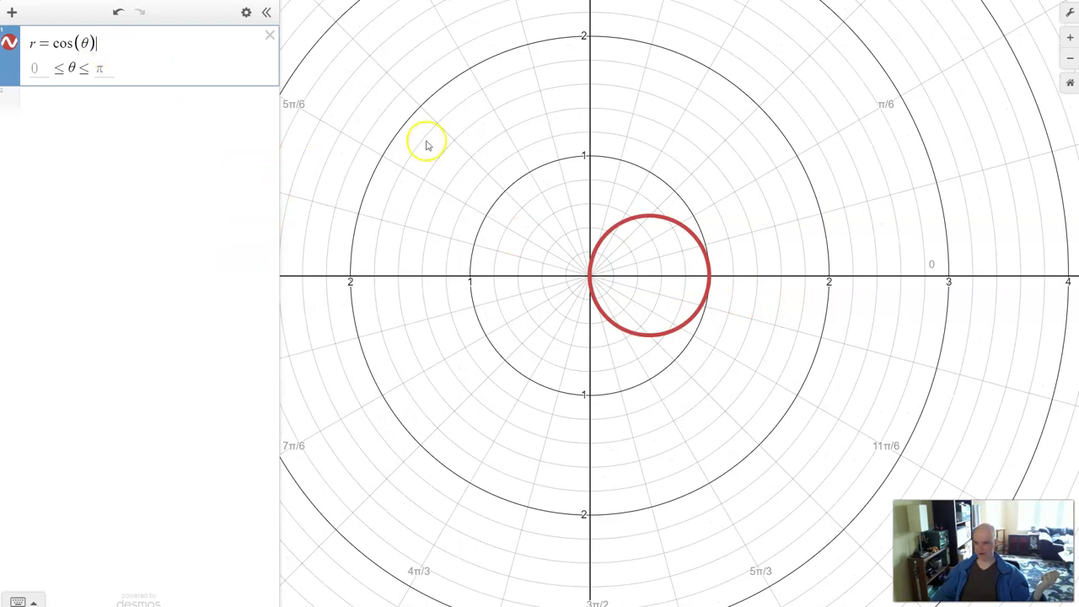
left_click(641, 185)
scroll(640, 187, "down", 2)
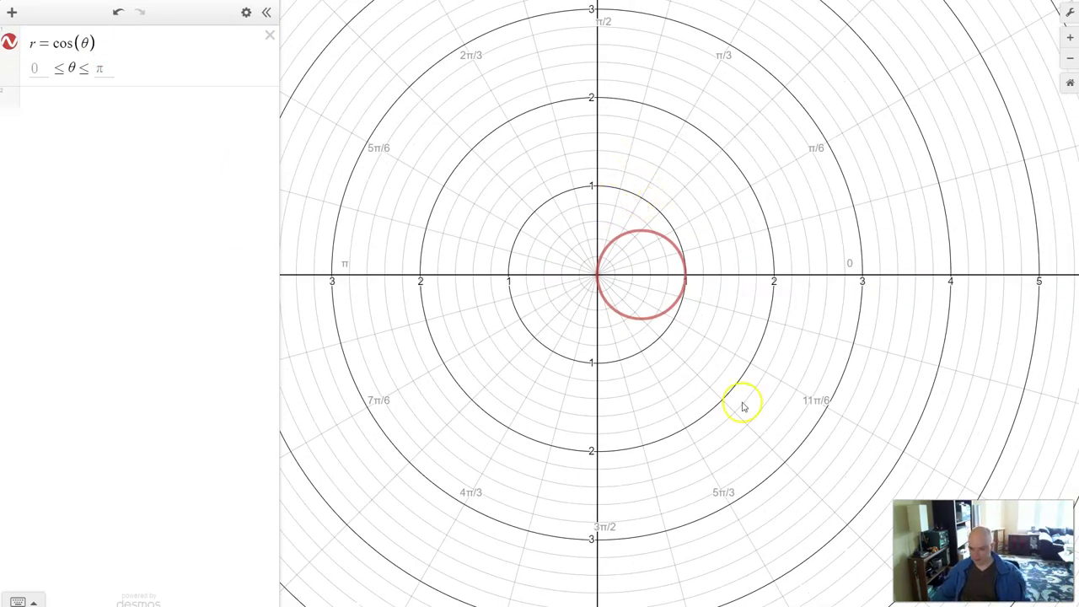
left_click(59, 43)
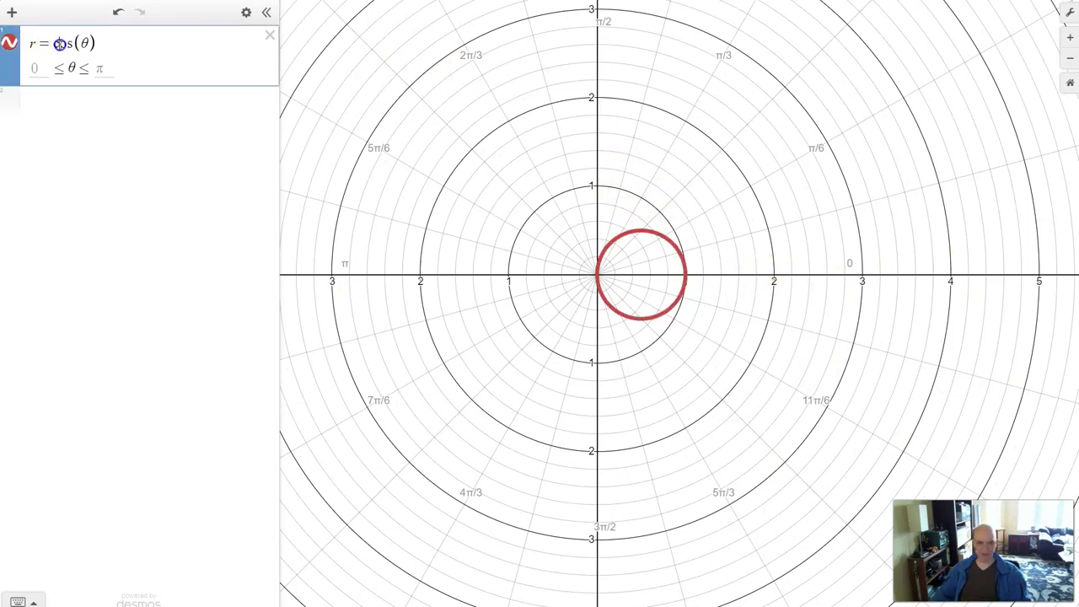
left_click(710, 176)
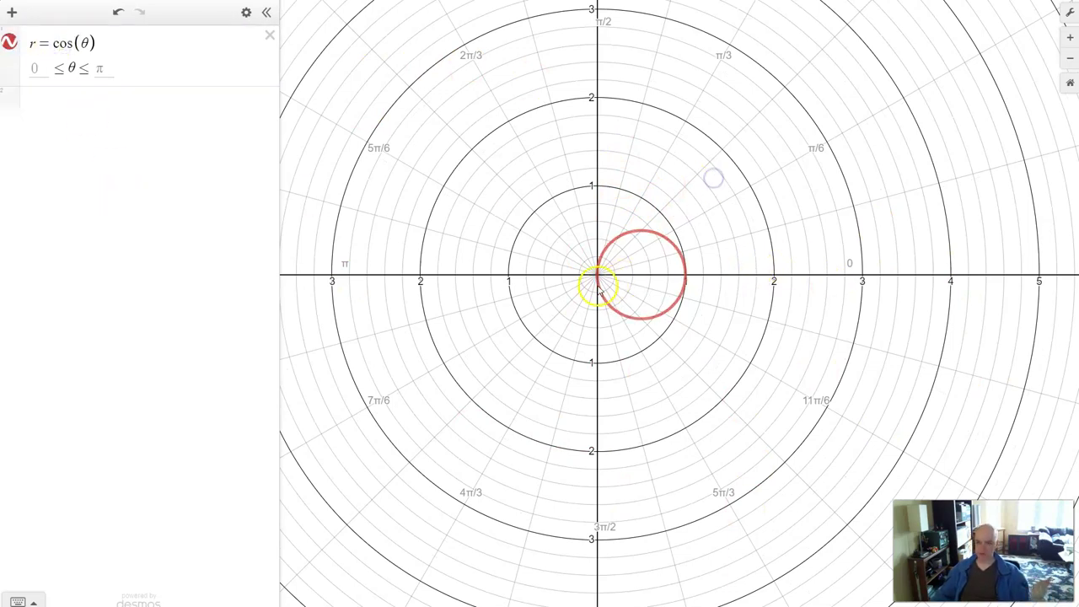
scroll(599, 287, "up", 2)
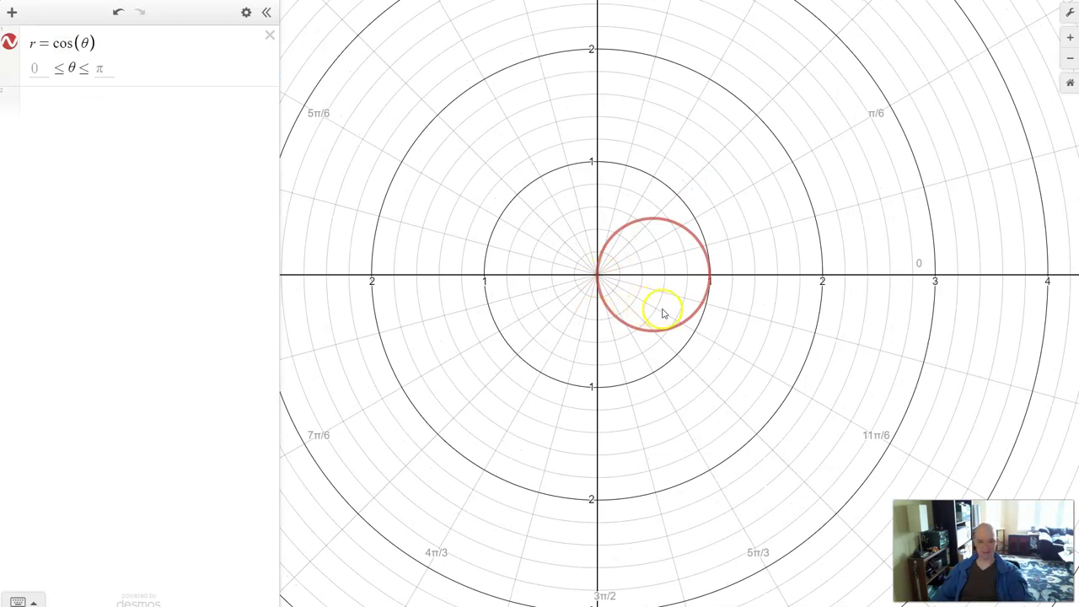
left_click(88, 131)
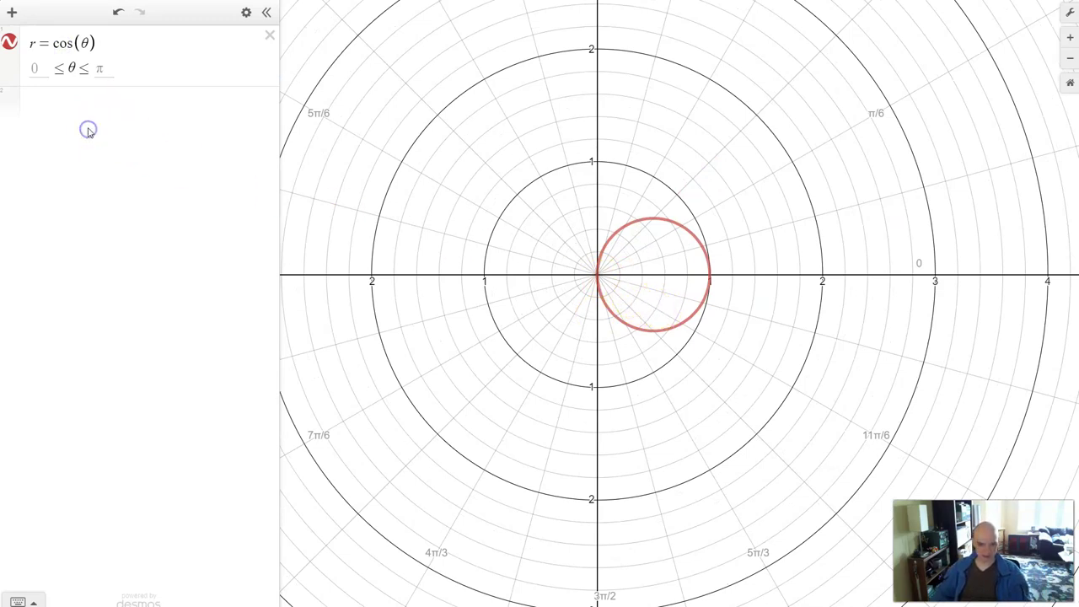
left_click(84, 108)
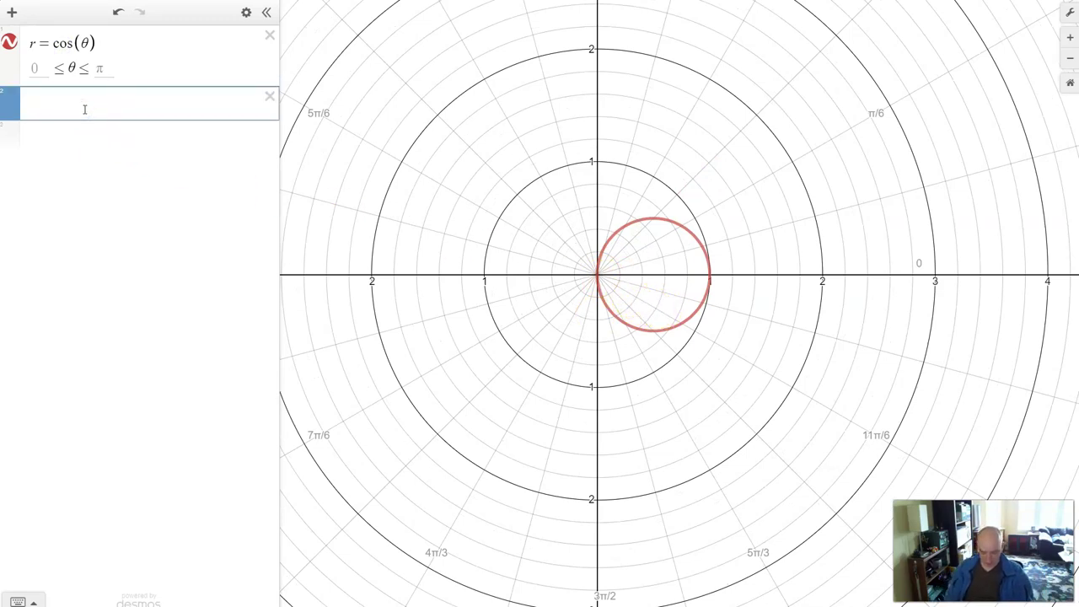
type("x^2+y^2=")
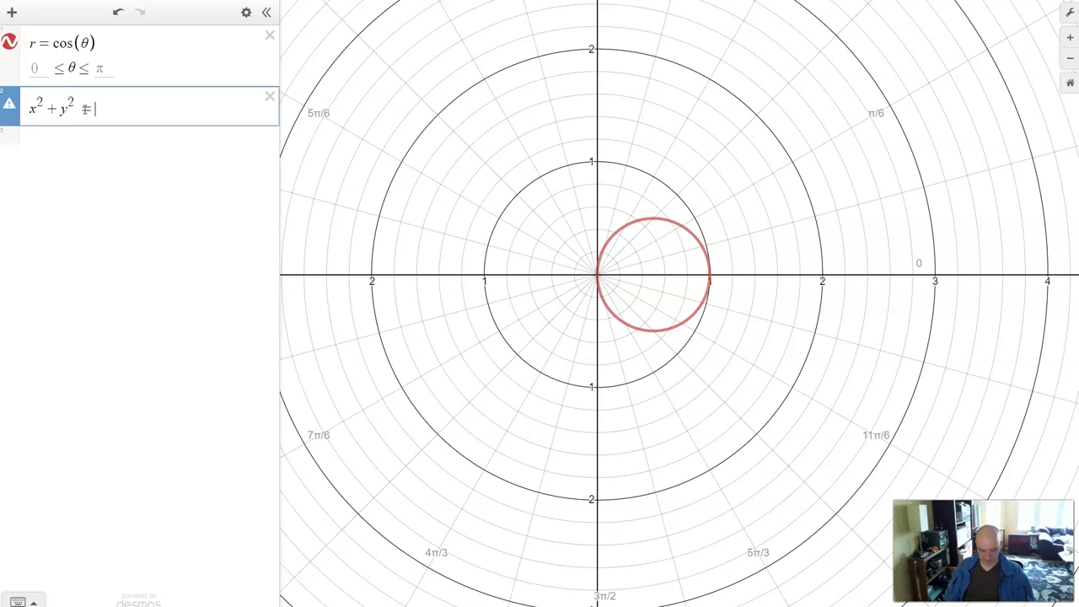
type("8")
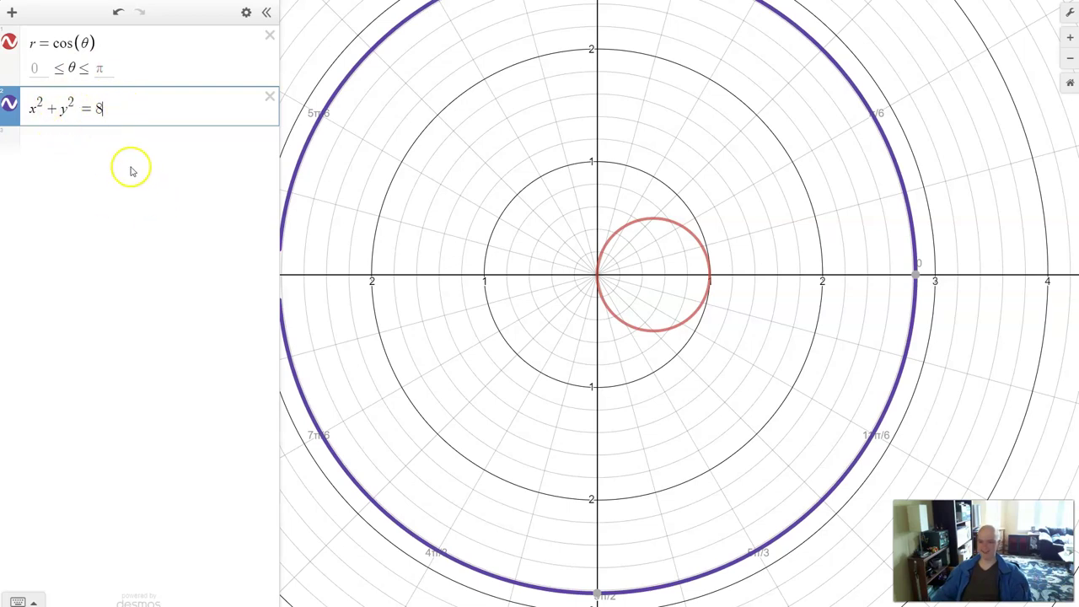
scroll(535, 256, "down", 3)
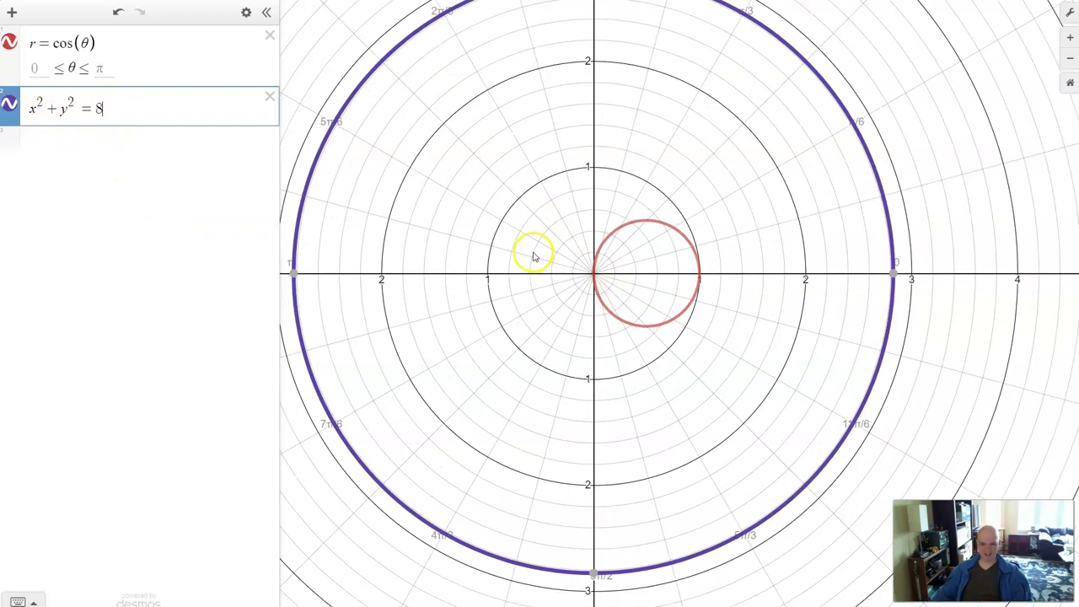
left_click_drag(526, 250, 555, 286)
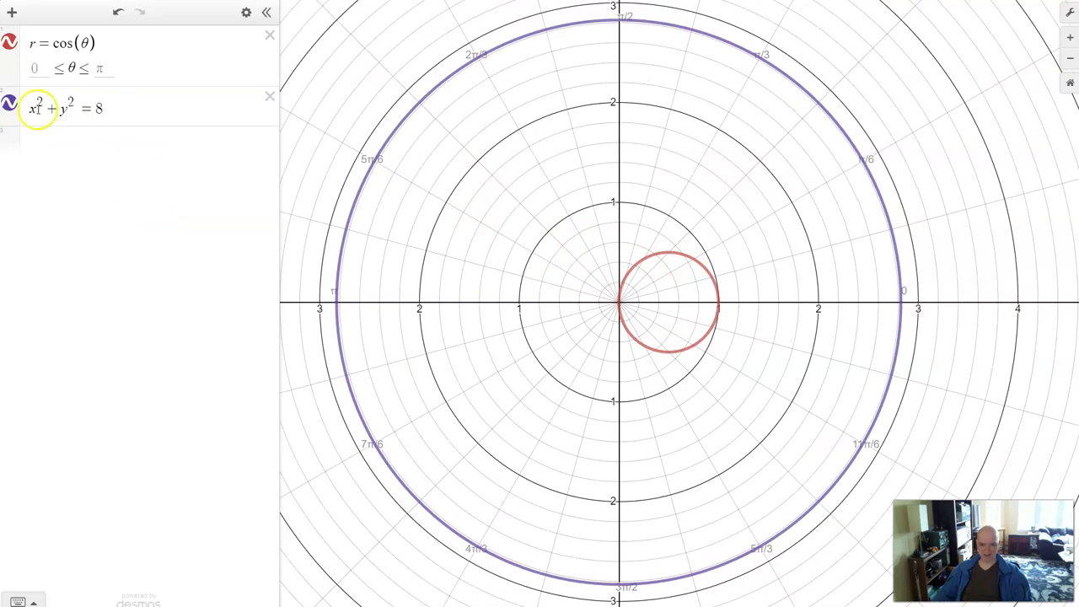
left_click(269, 97)
left_click(56, 45)
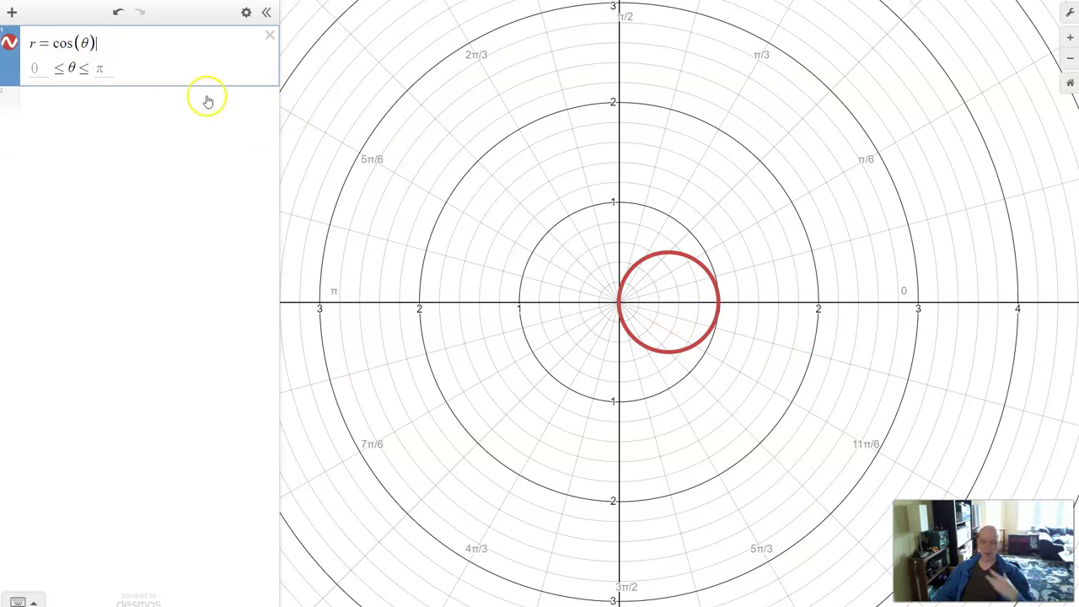
Step: Reset the view and put a coefficient 2 before cos, giving r = 2cos(θ)
scroll(711, 302, "up", 3)
scroll(683, 315, "up", 3)
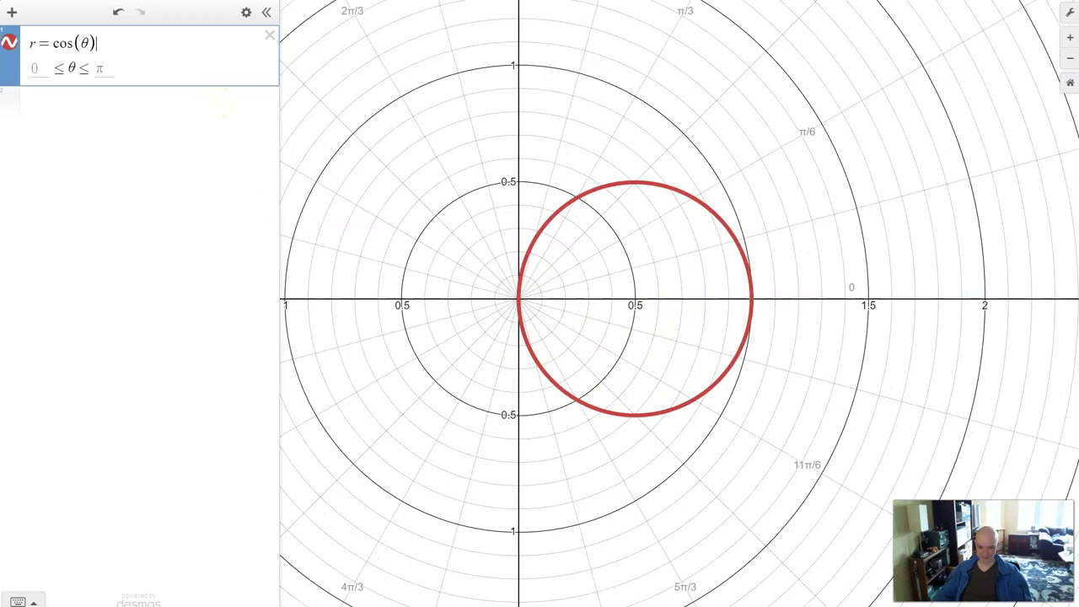
left_click(501, 400)
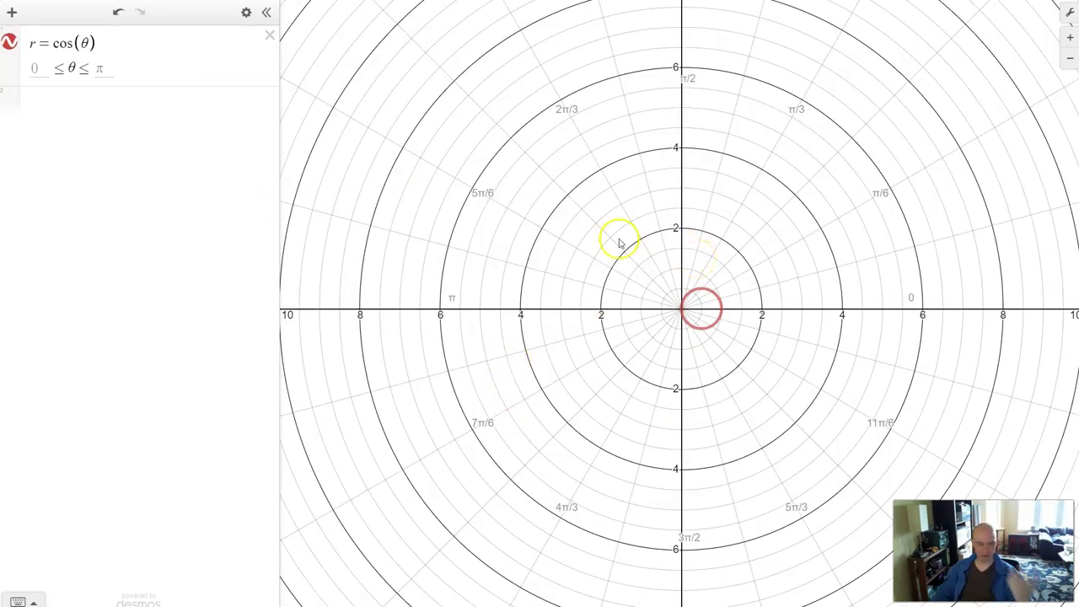
left_click(58, 49)
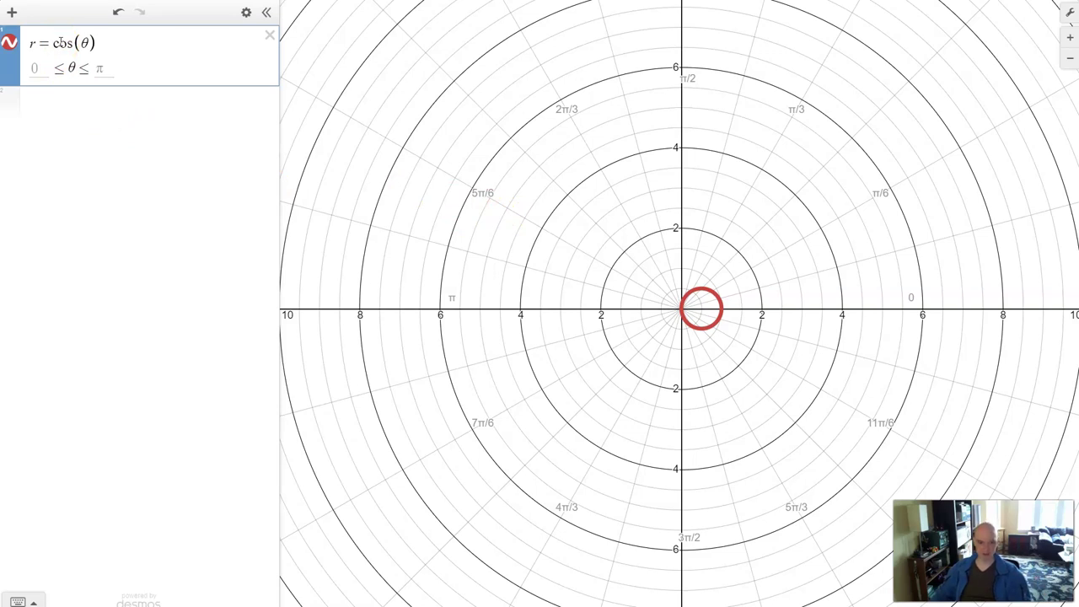
type("2")
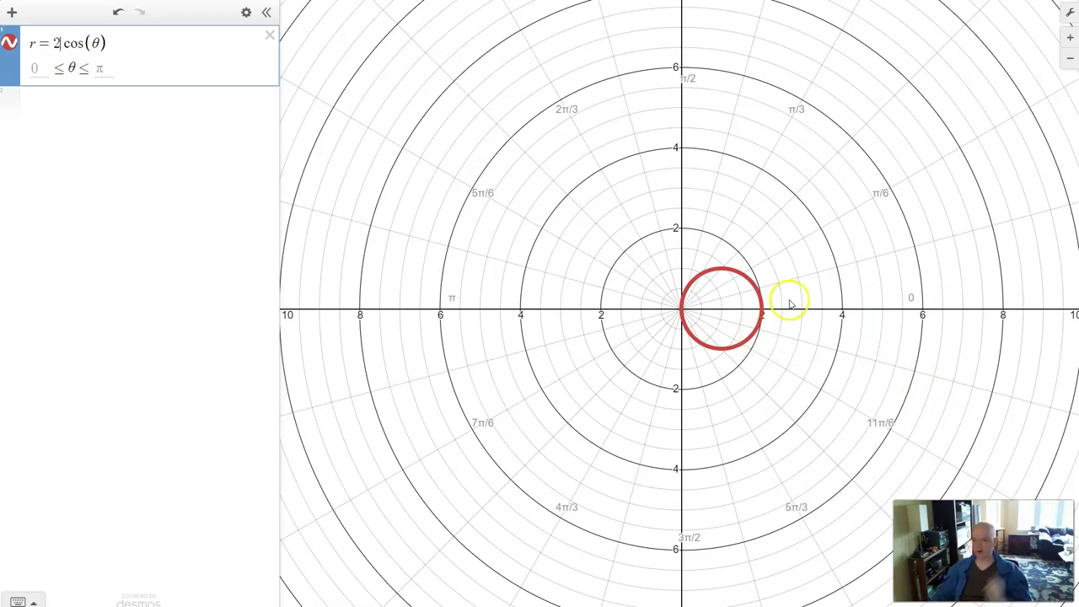
Step: Change the coefficient to 5 so r = 5cos(θ) draws a diameter-5 circle
scroll(787, 315, "up", 3)
scroll(788, 318, "up", 1)
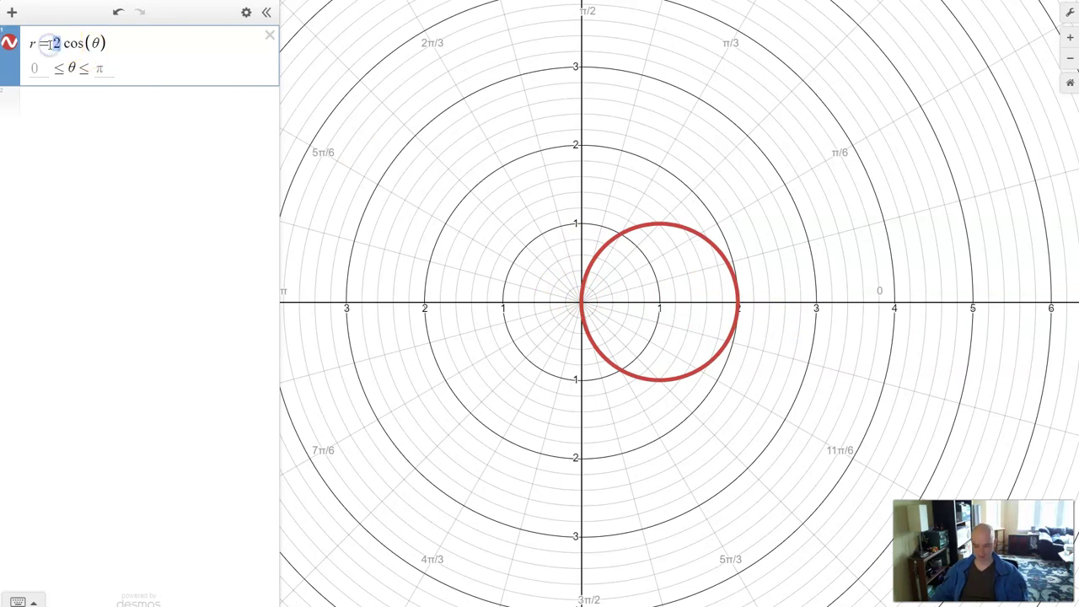
type("5")
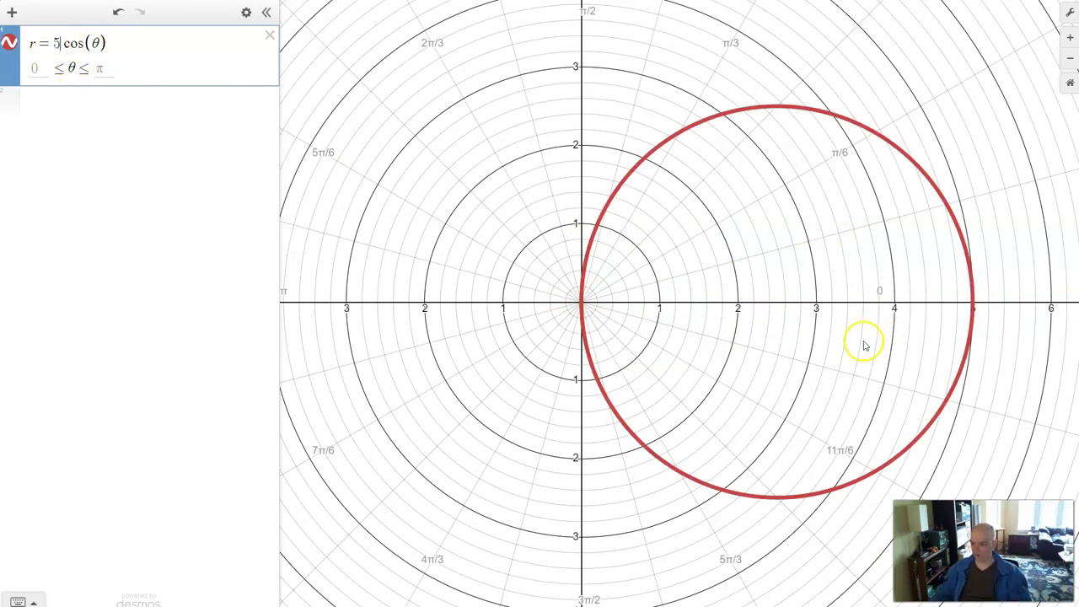
left_click(582, 310)
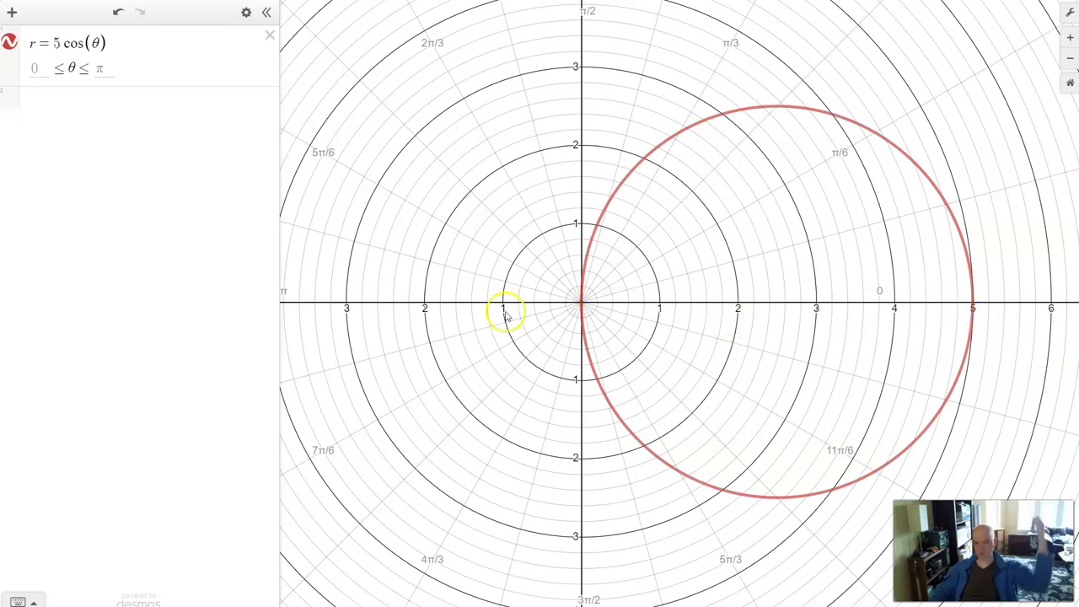
left_click(59, 42)
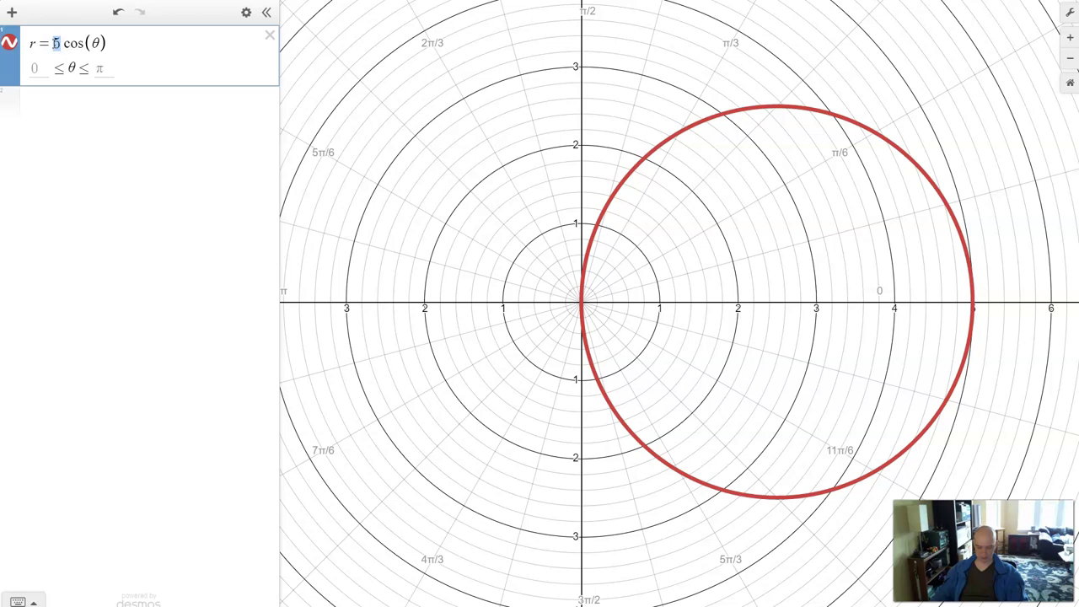
Step: Replace 5 with k, add a k slider from −10 to 10, and set it to 2.4
type("k")
left_click(79, 68)
mouse_move(163, 129)
left_mouse_down()
mouse_move(215, 129)
mouse_move(103, 127)
mouse_move(222, 119)
mouse_move(157, 122)
mouse_move(176, 122)
left_mouse_up()
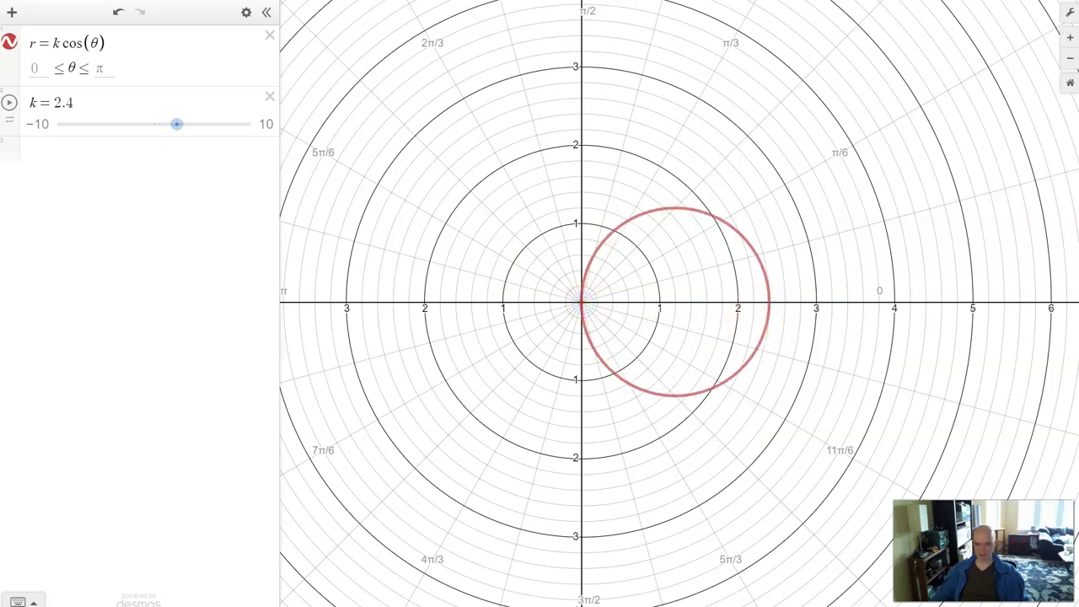
left_click(56, 43)
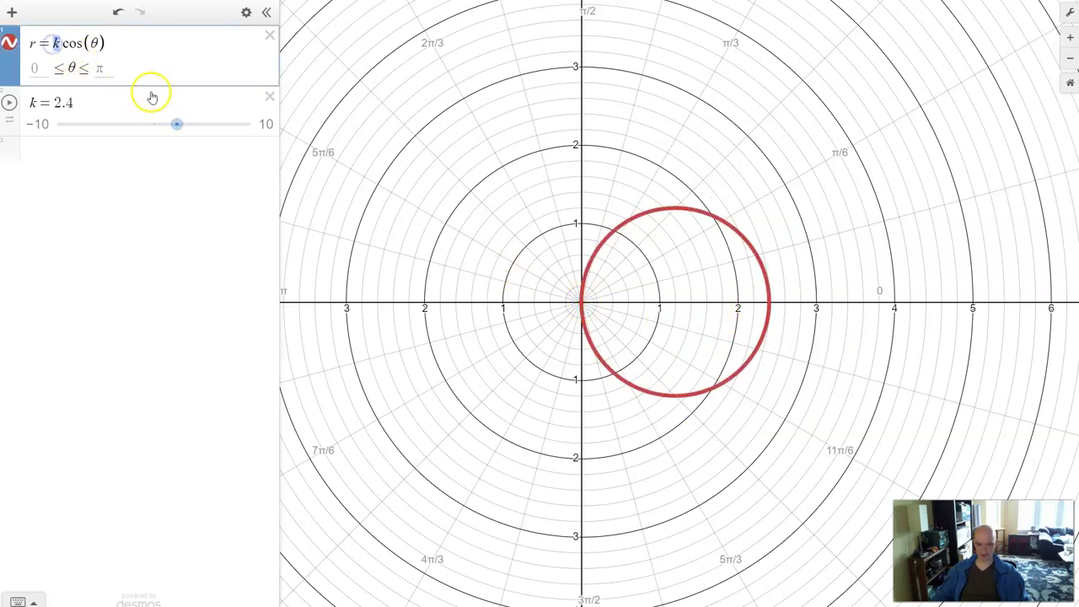